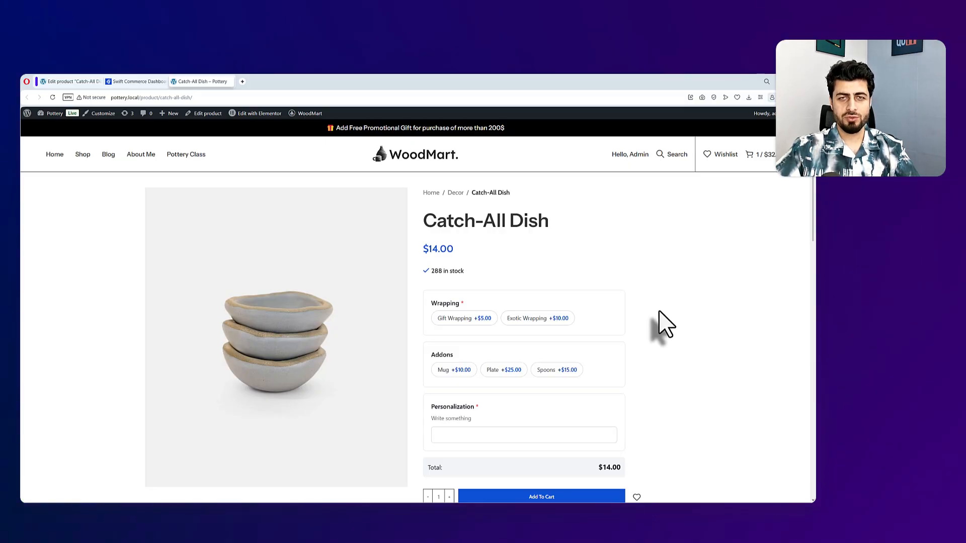
Examine the Catch-All Dish add-on choices by selecting Exotic Wrapping, toggling the Spoons add-on on and off, and focusing the Personalization field.
scroll(659, 314, down, 1)
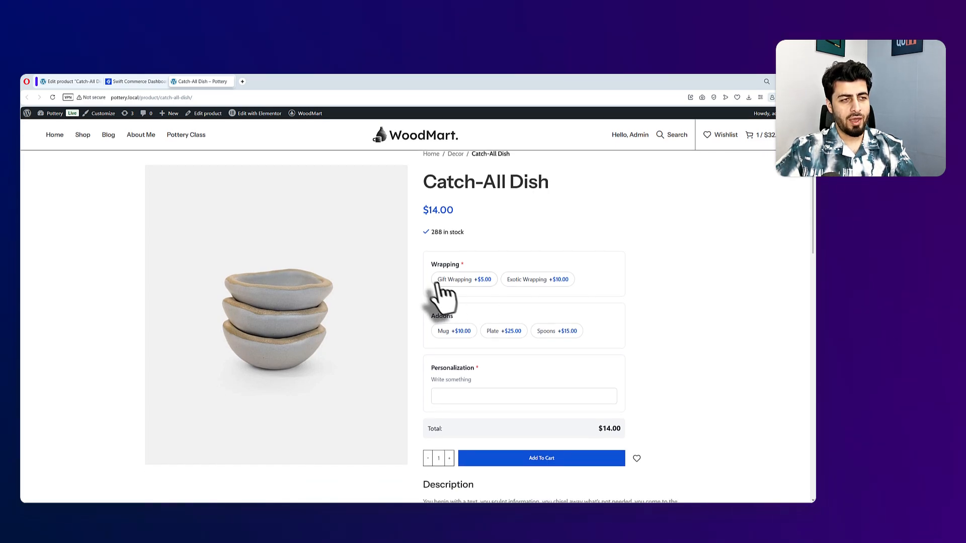
scroll(448, 265, up, 1)
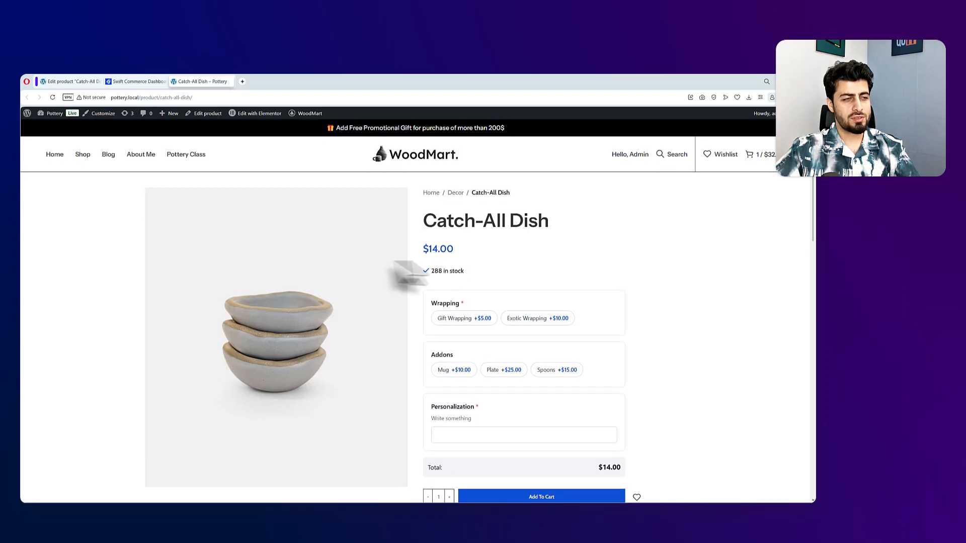
scroll(647, 296, down, 1)
scroll(642, 295, up, 1)
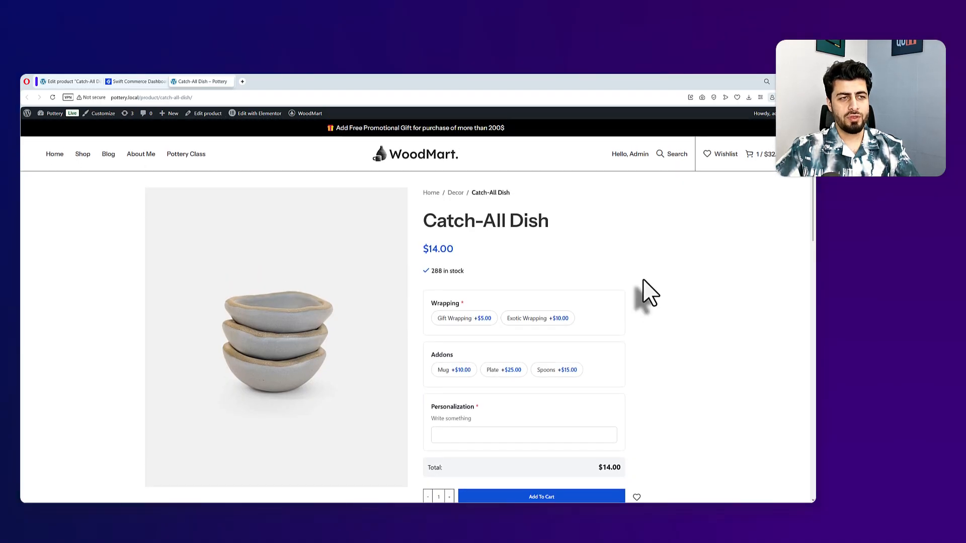
scroll(448, 314, down, 1)
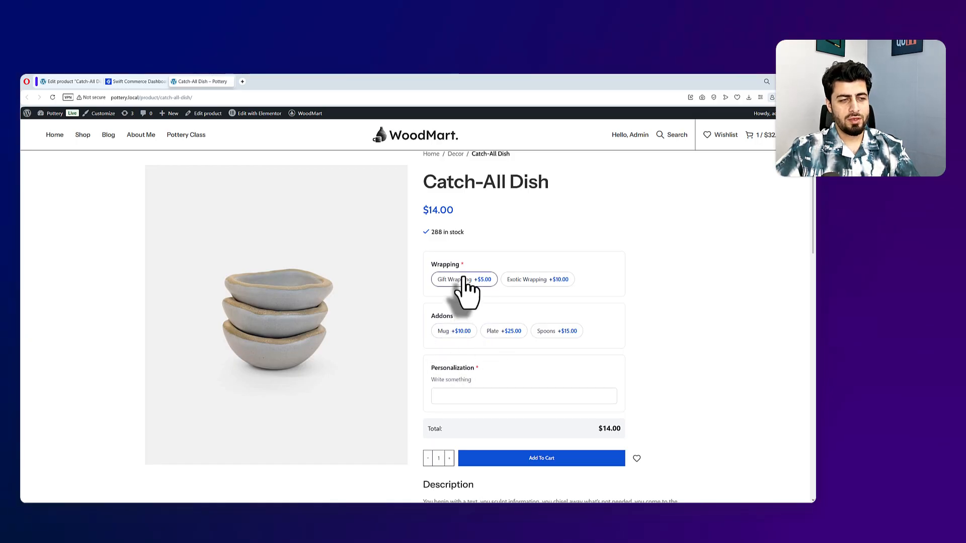
click(524, 284)
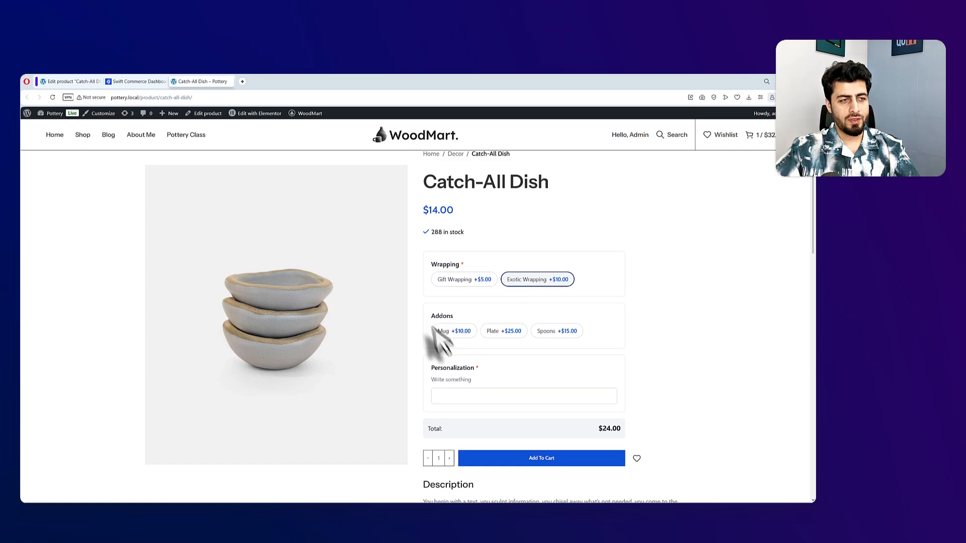
click(554, 333)
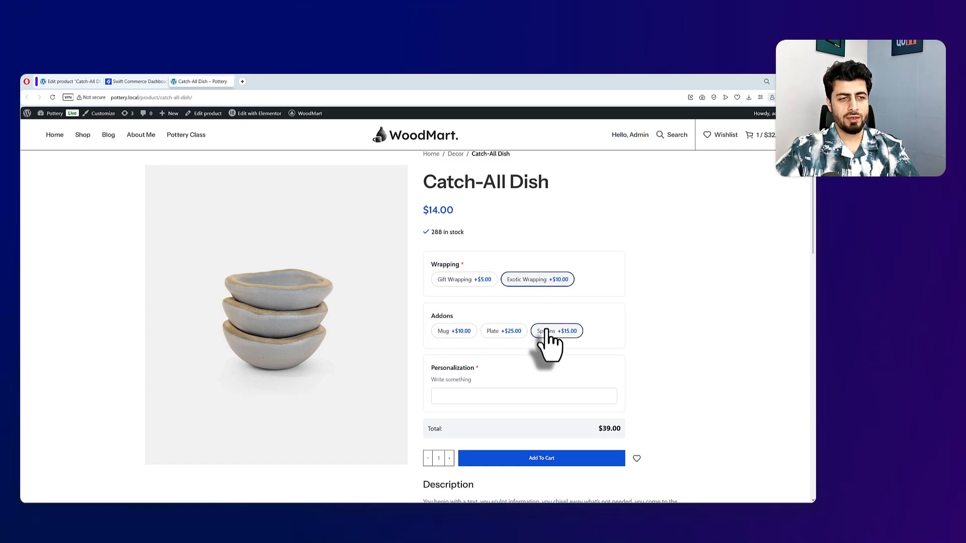
click(546, 331)
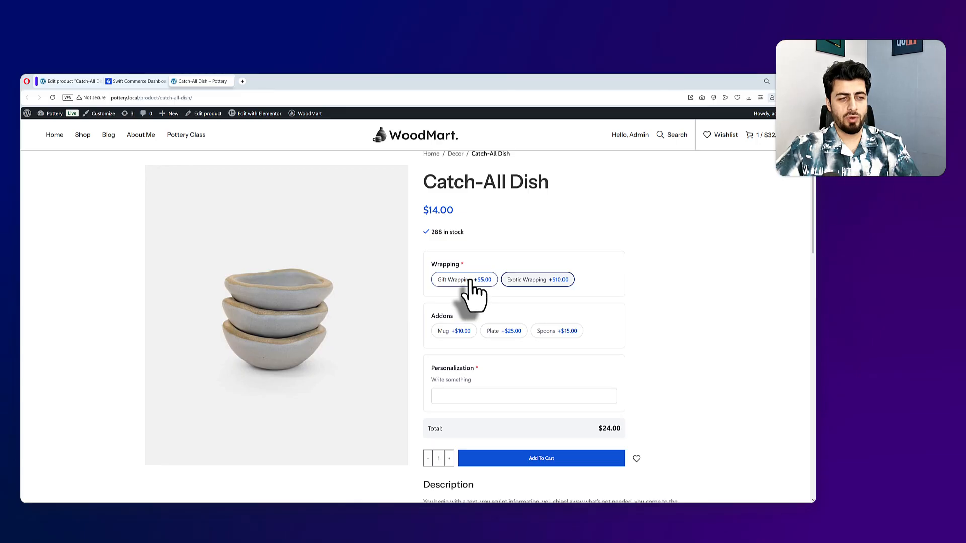
click(486, 396)
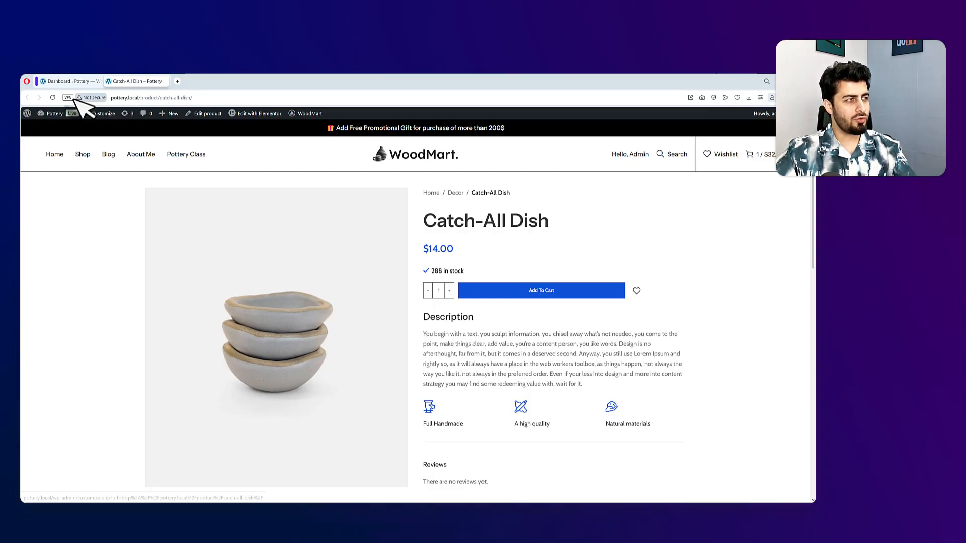
Enable the Product Addons feature in the Swift Commerce plugin and save the changes.
click(65, 81)
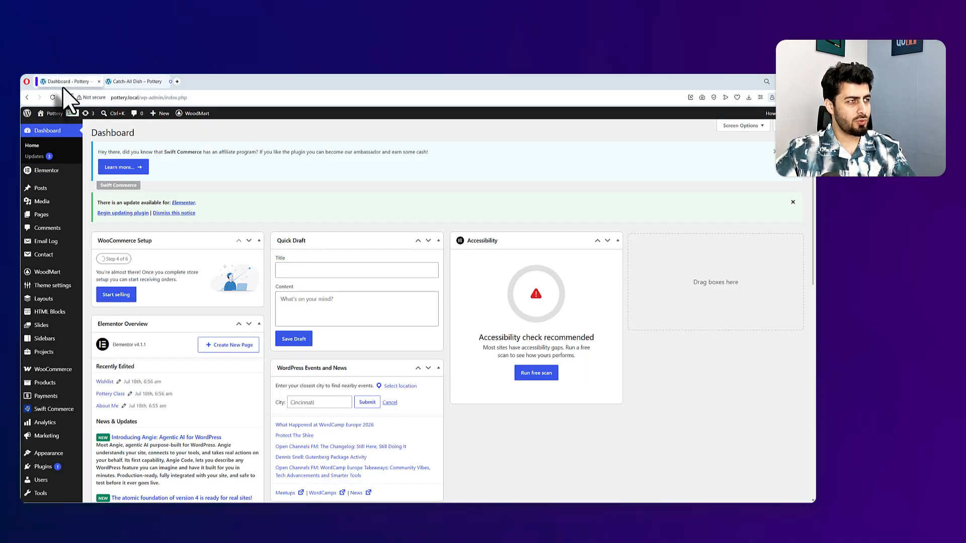
mouse_move(48, 409)
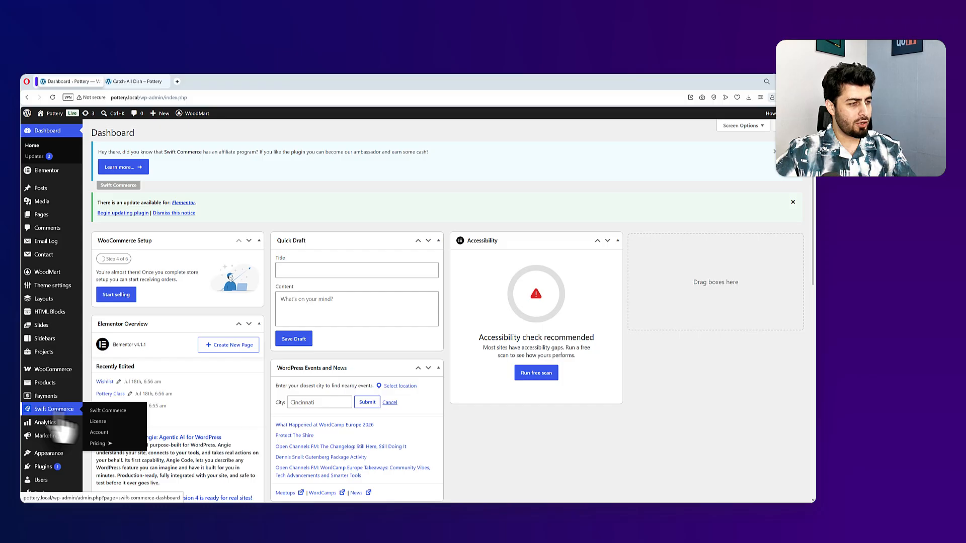
click(104, 411)
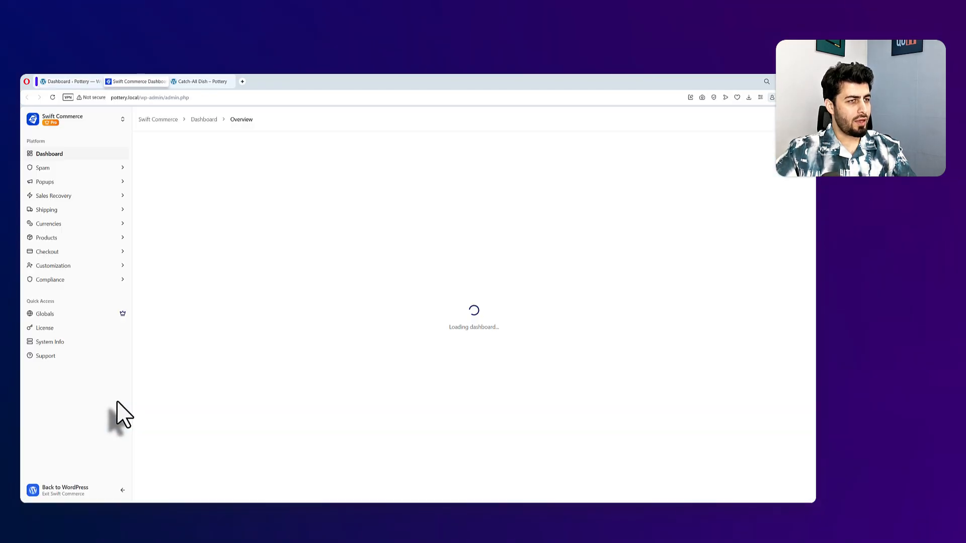
click(59, 239)
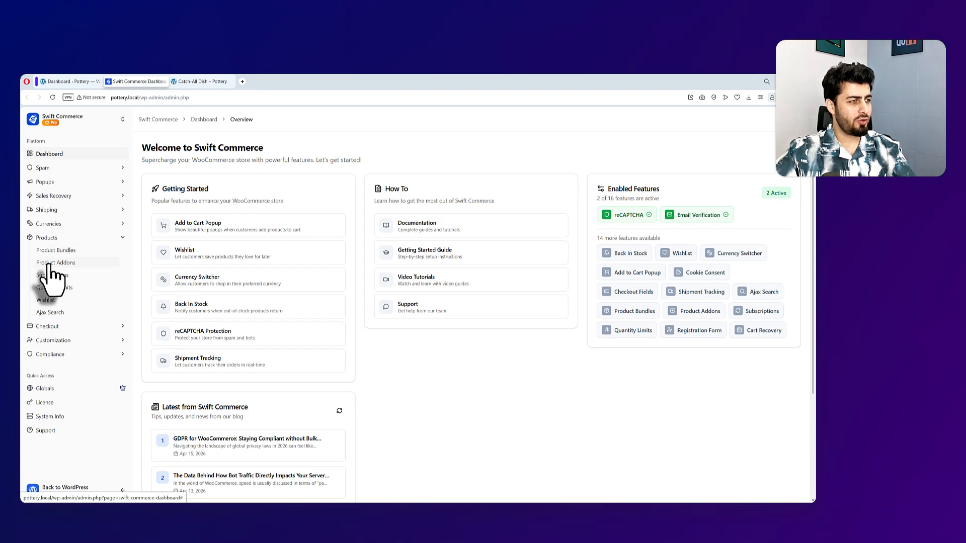
click(48, 264)
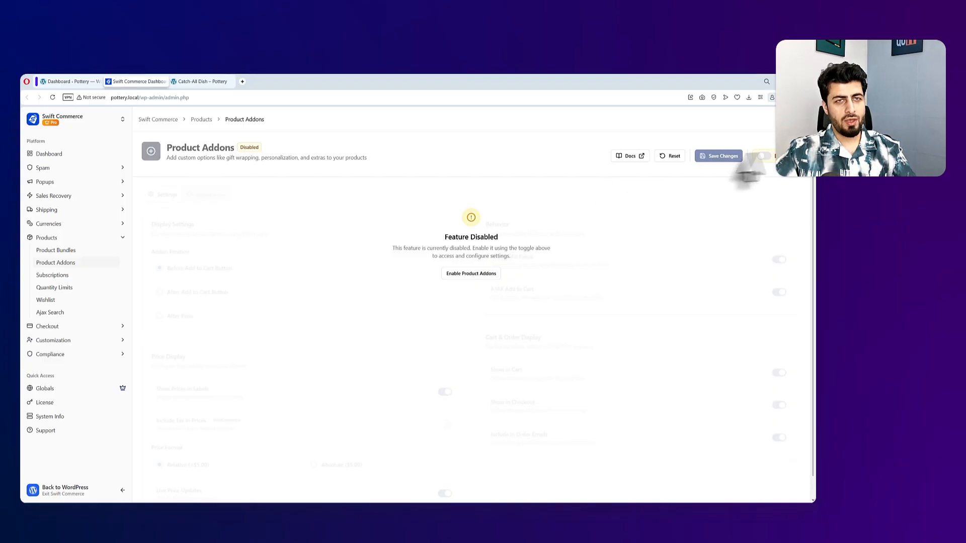
click(764, 157)
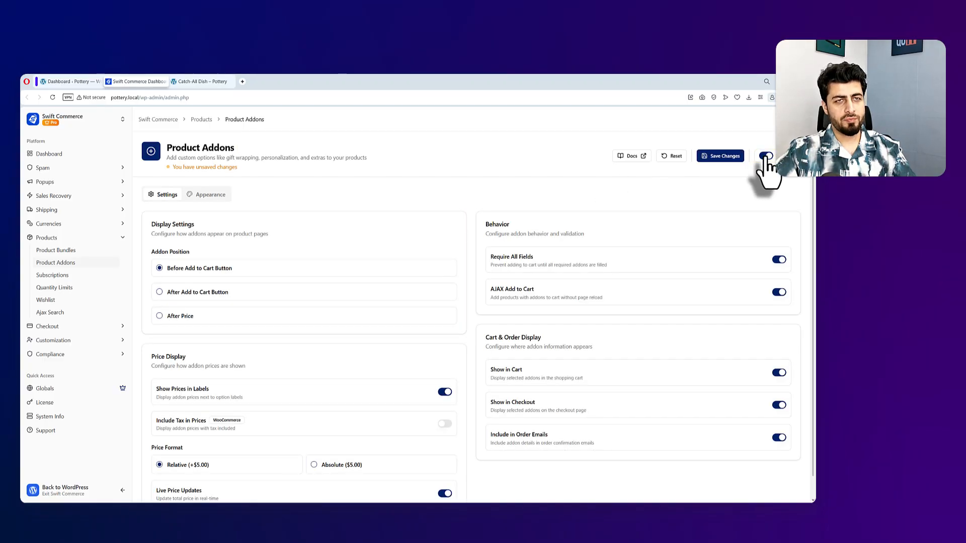
click(724, 158)
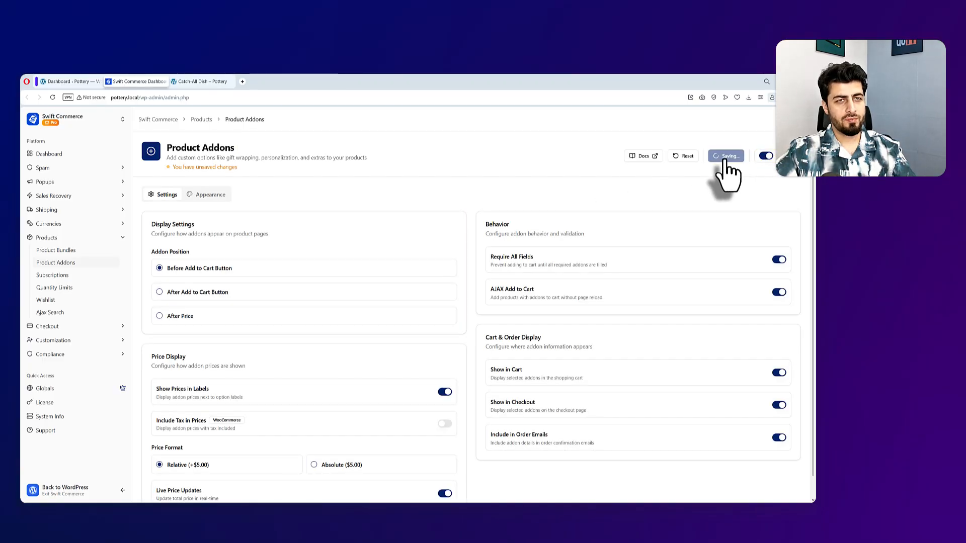
Open the Catch-All Dish product for editing and display the Add-ons section of its product data.
click(200, 81)
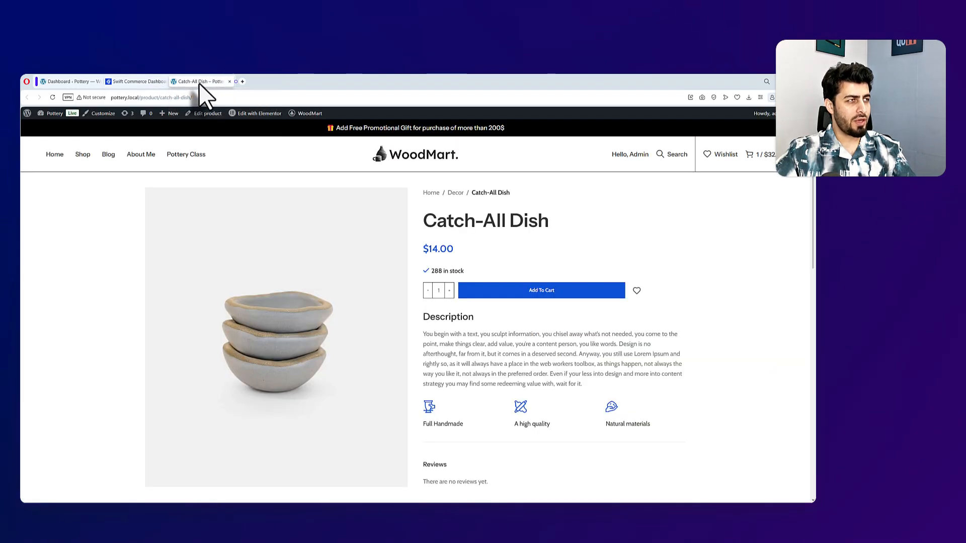
click(68, 82)
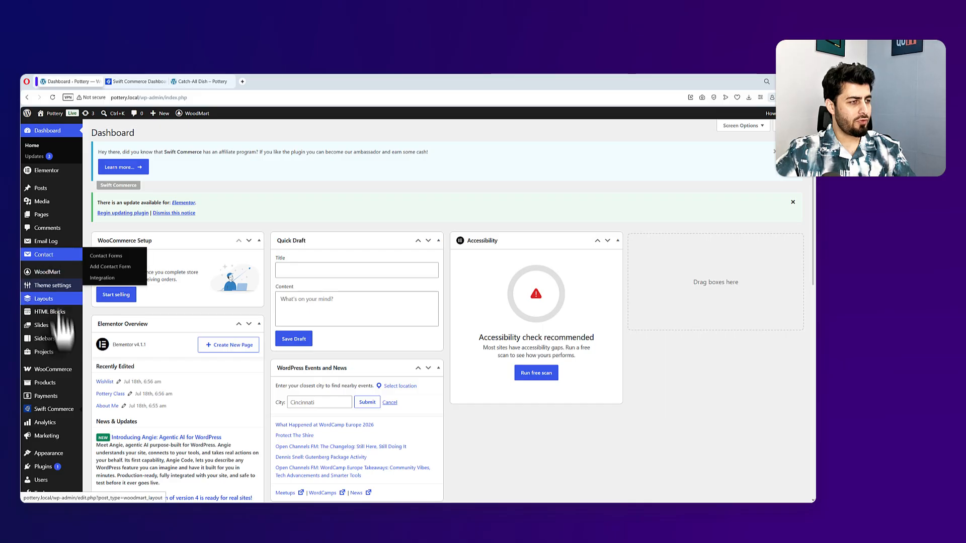
mouse_move(75, 385)
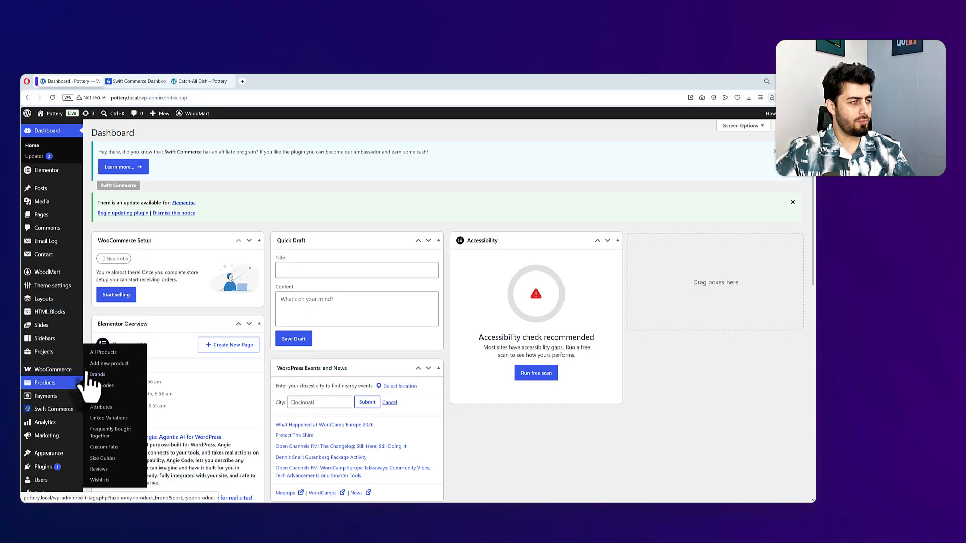
click(193, 82)
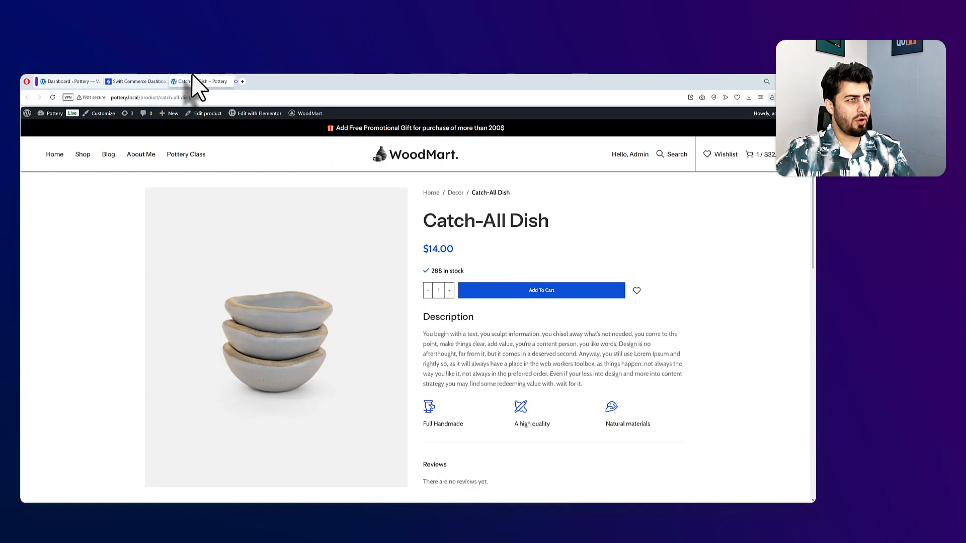
click(205, 115)
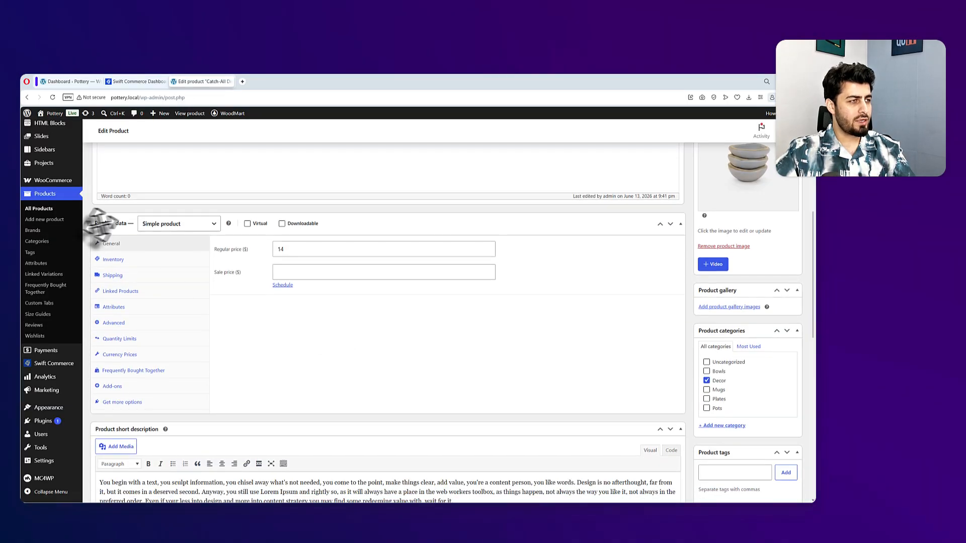
click(111, 386)
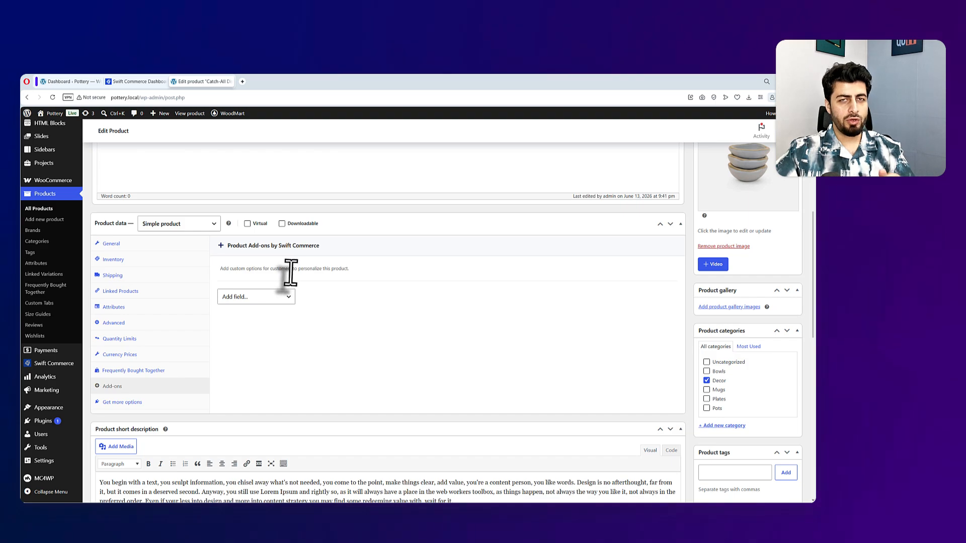
Add a Checkbox add-on field titled "Wrapping" and make it a required field.
click(274, 296)
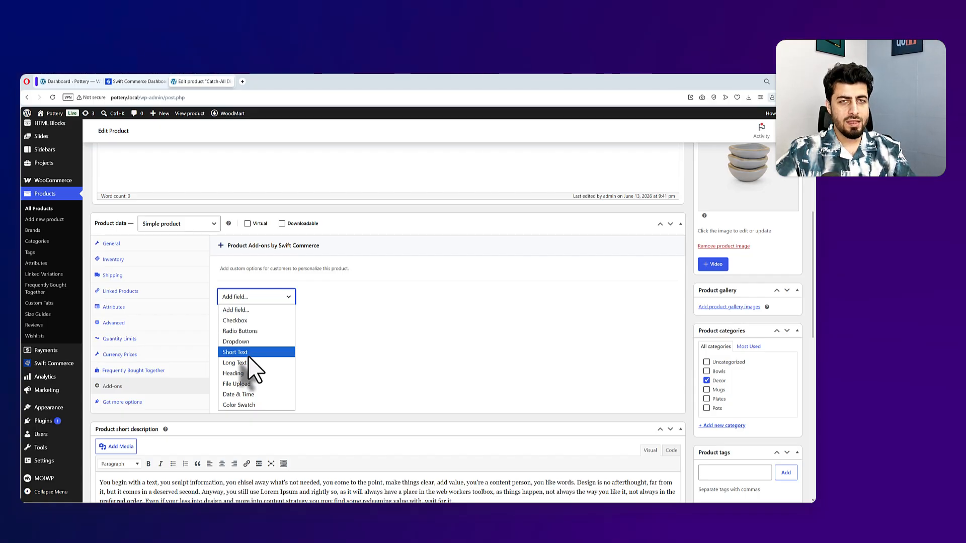
click(256, 322)
click(308, 318)
text(Wrapping)
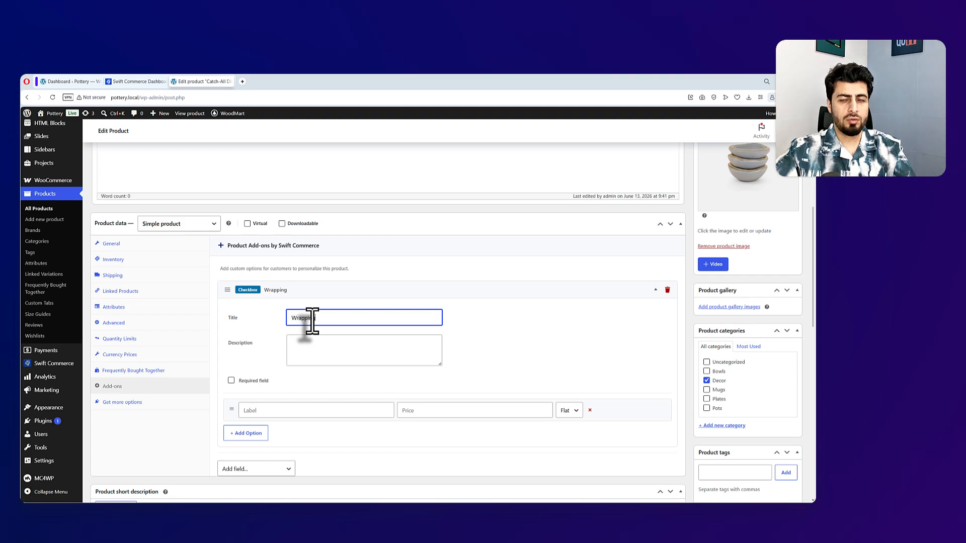
click(230, 380)
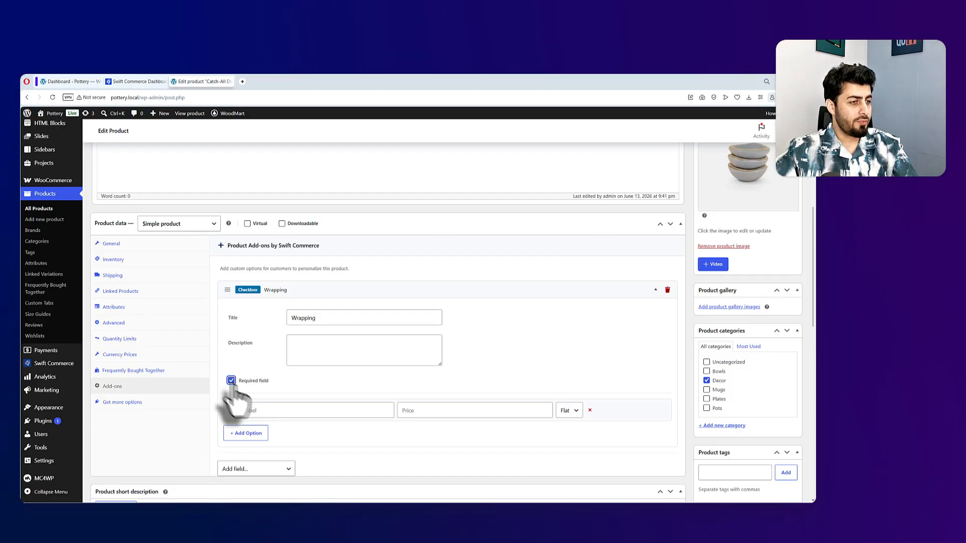
Give the Wrapping field two flat-priced options: "Gift Wrapping" at 5 and "Box Wrapping" at 8.
click(298, 410)
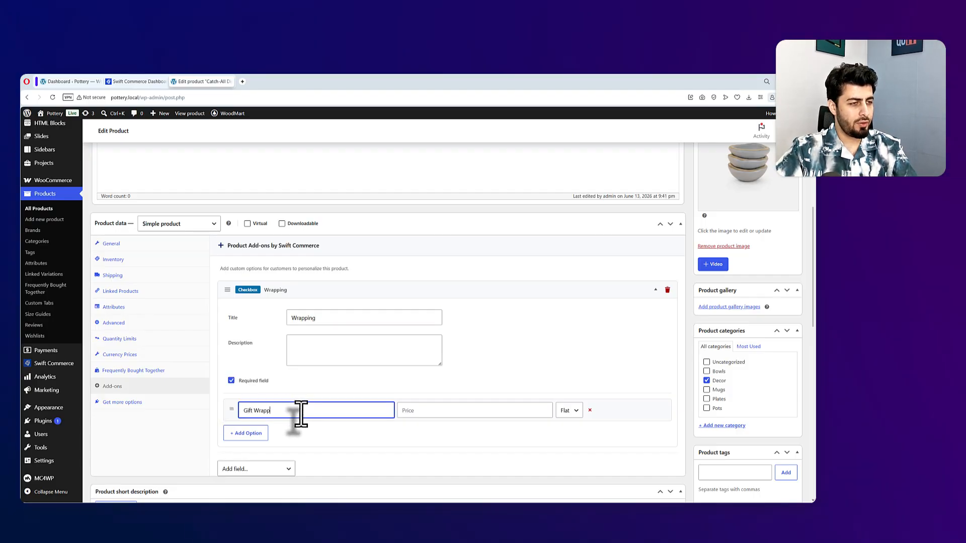
text(Gift Wrapping)
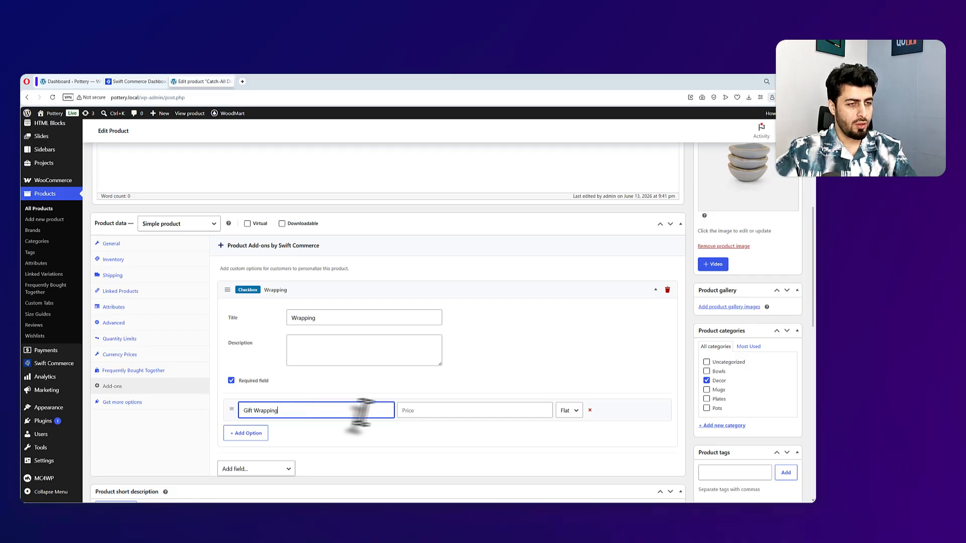
click(425, 411)
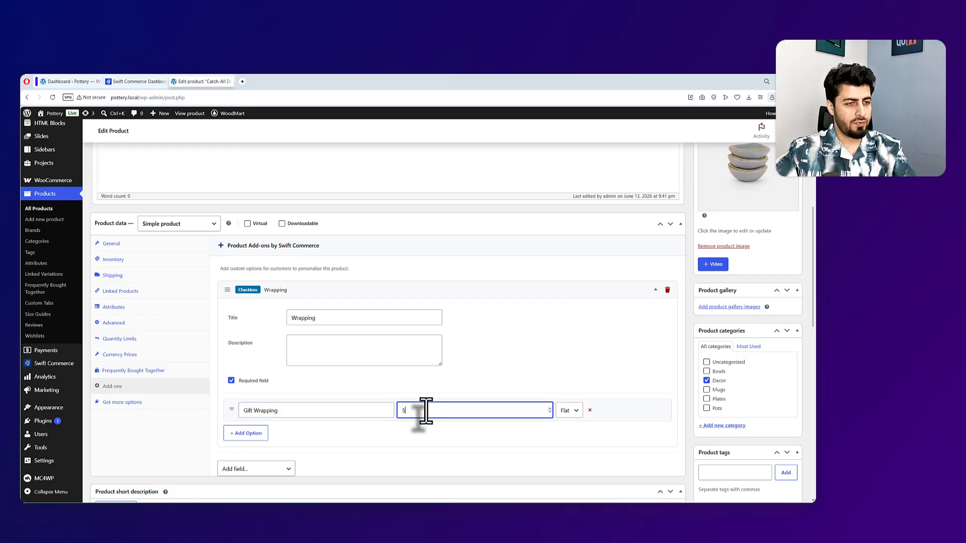
click(246, 433)
click(277, 436)
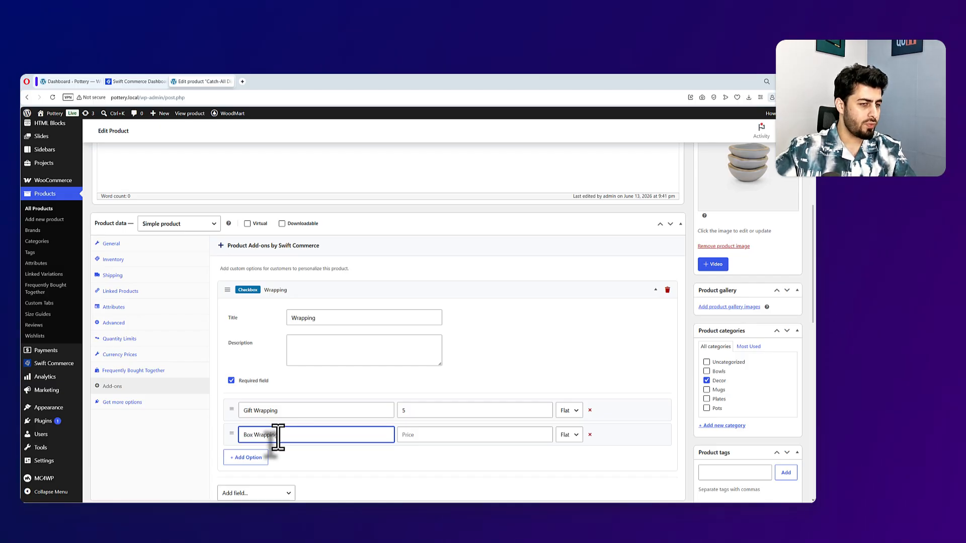
click(453, 434)
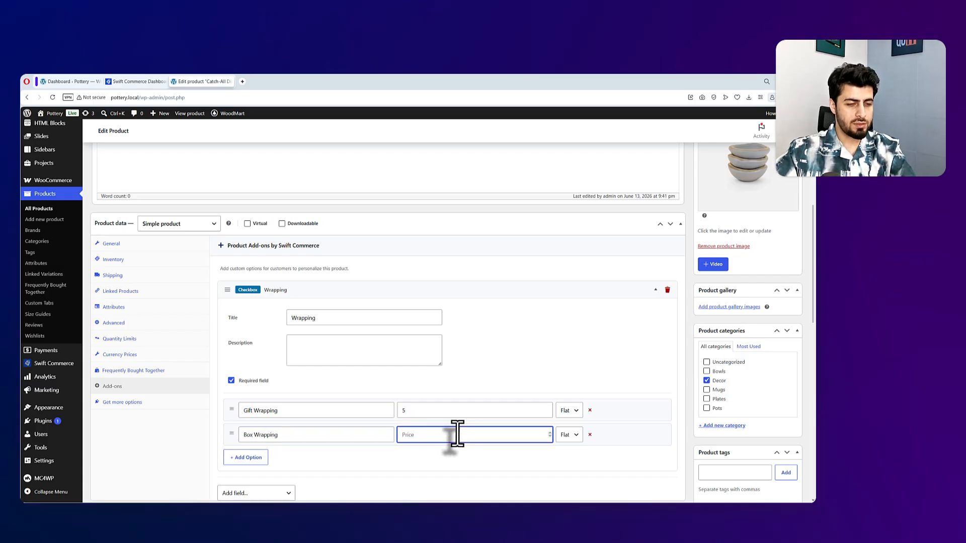
text(8)
Add a third flat-priced Wrapping option labelled "Wooden Crate", enter its price, and collapse the Wrapping field.
scroll(302, 406, down, 3)
click(248, 381)
click(287, 384)
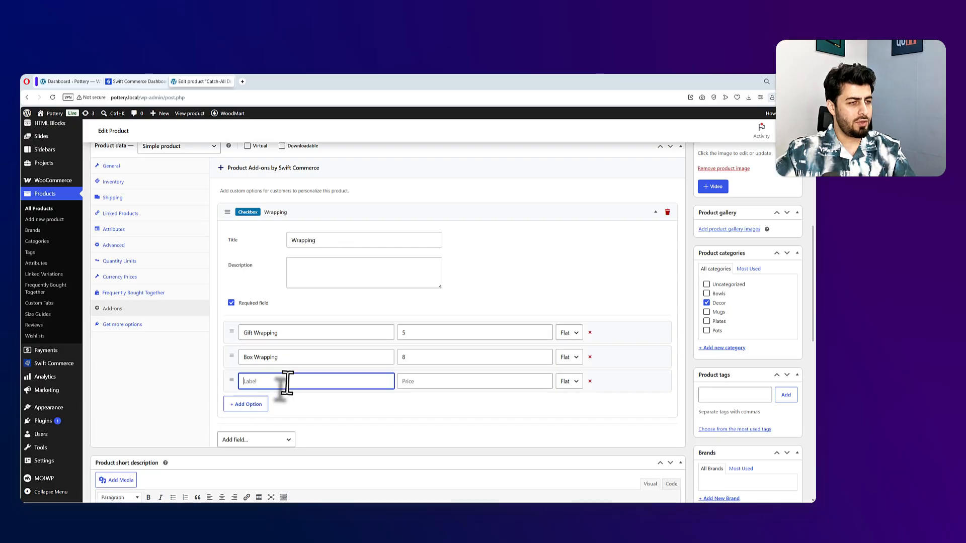
text(Wooden Crate)
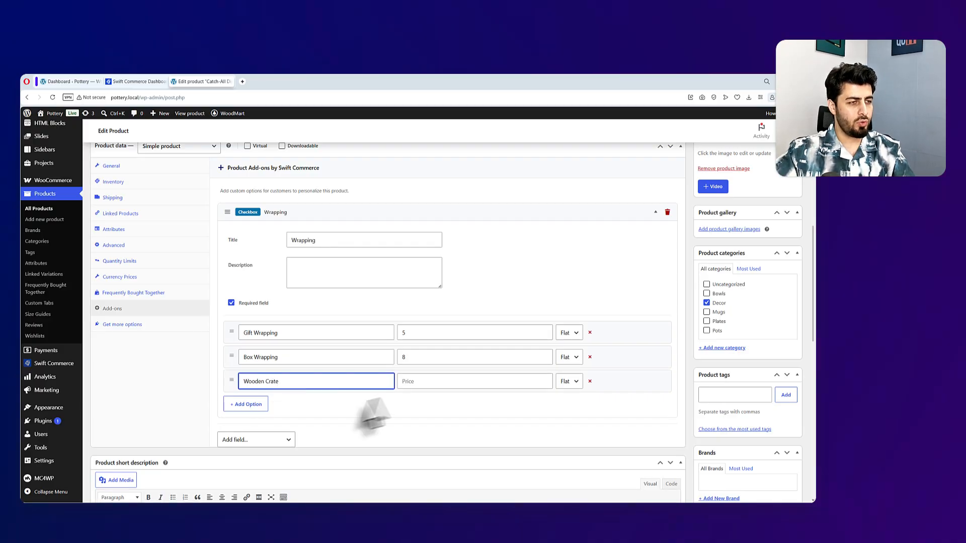
click(467, 383)
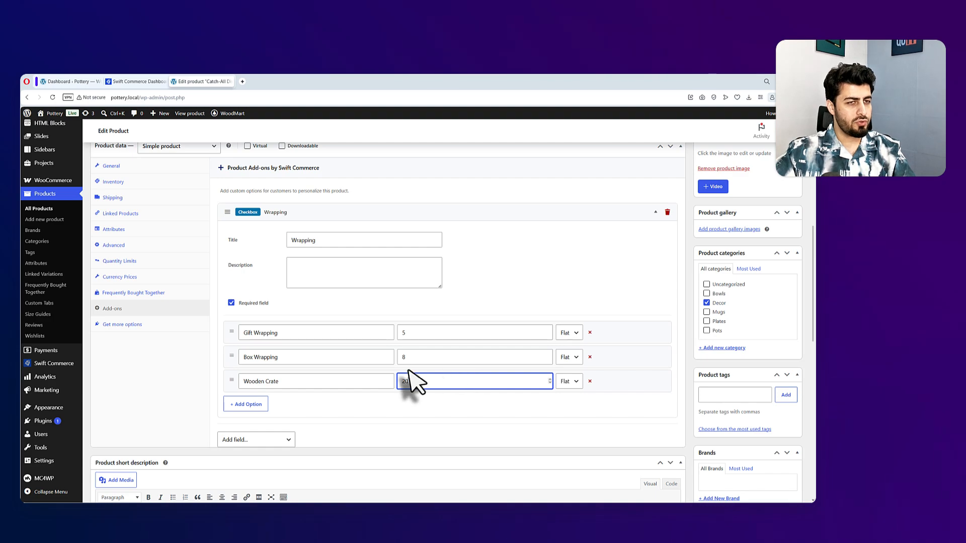
click(655, 212)
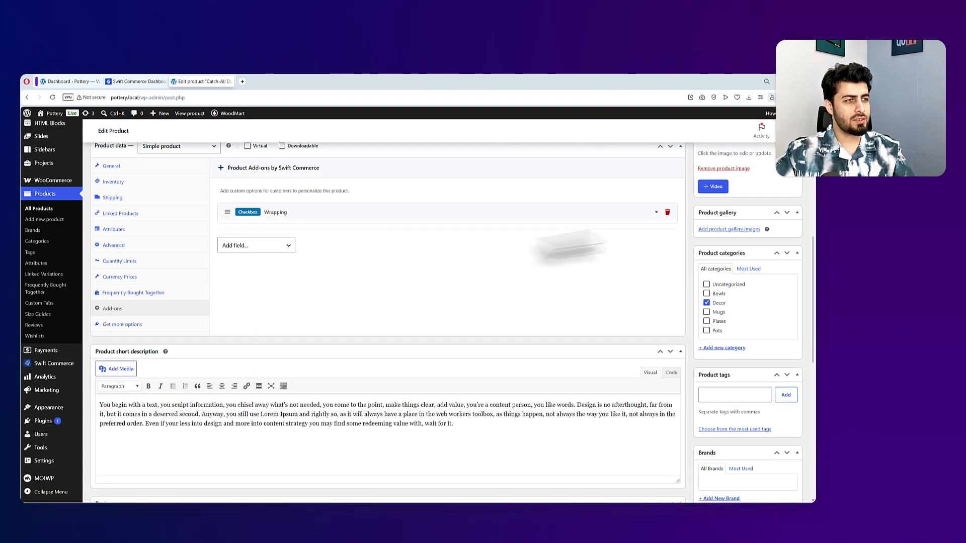
Add a Radio Buttons add-on field titled "Shipping" and make it a required field.
click(262, 246)
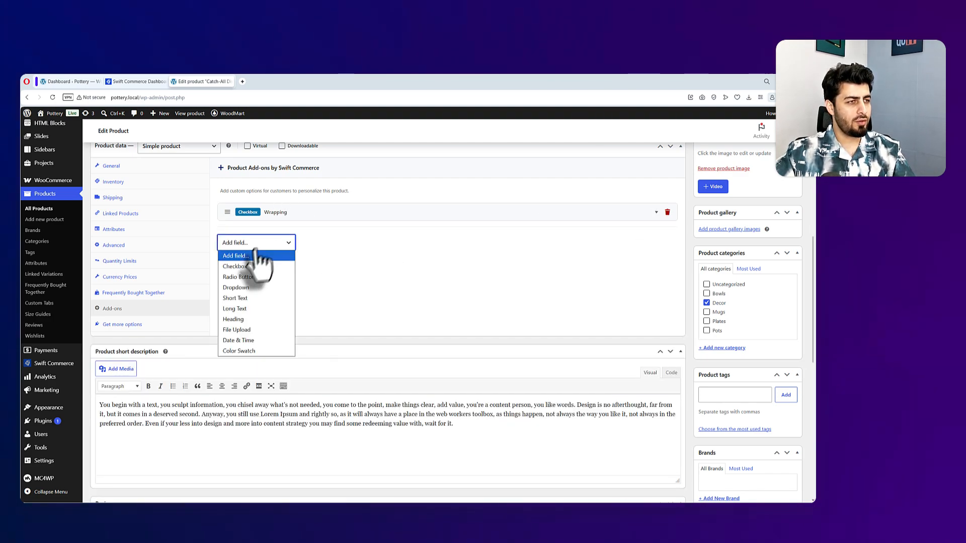
click(259, 277)
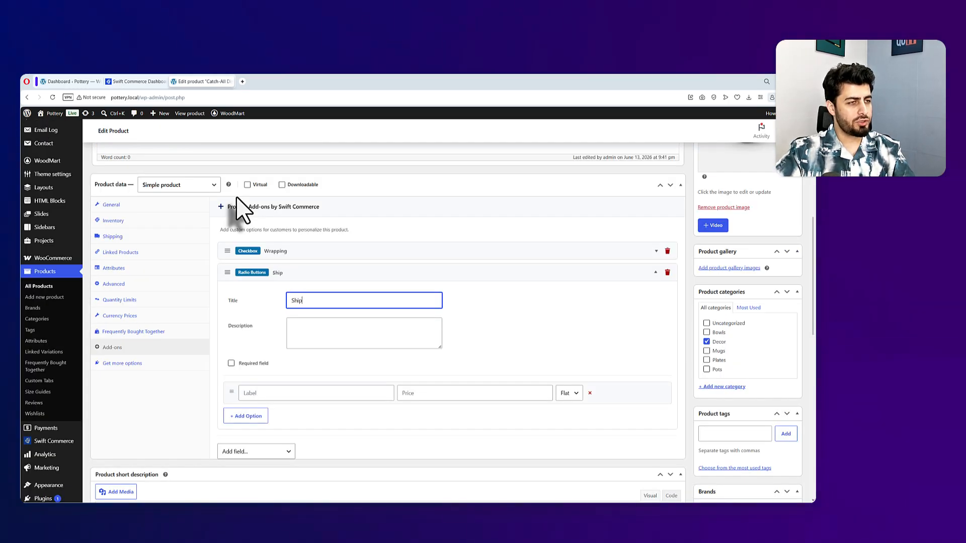
click(231, 363)
Give the Shipping field two options without prices, labelled "Cargo" and "Air", and collapse the field.
click(274, 393)
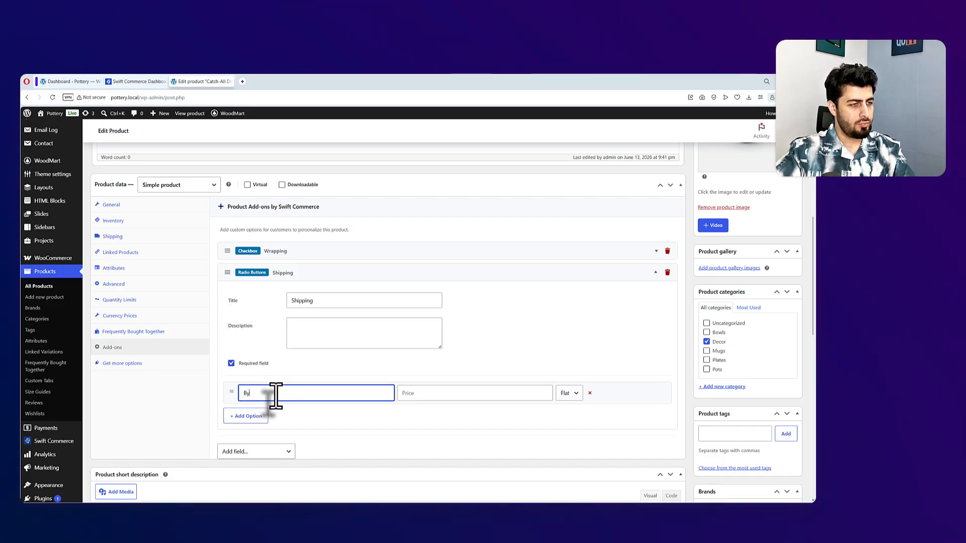
text(By)
key(BackSpace)
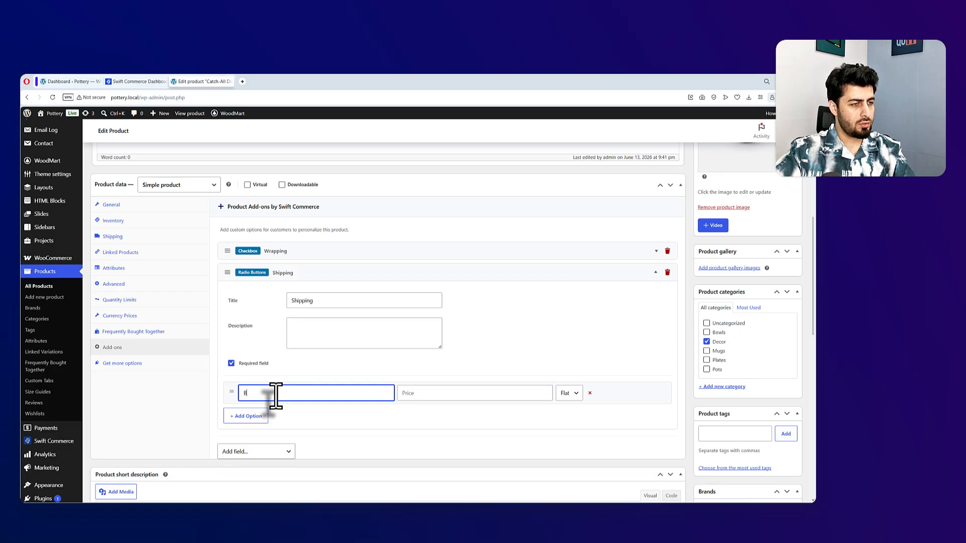
click(251, 416)
click(284, 421)
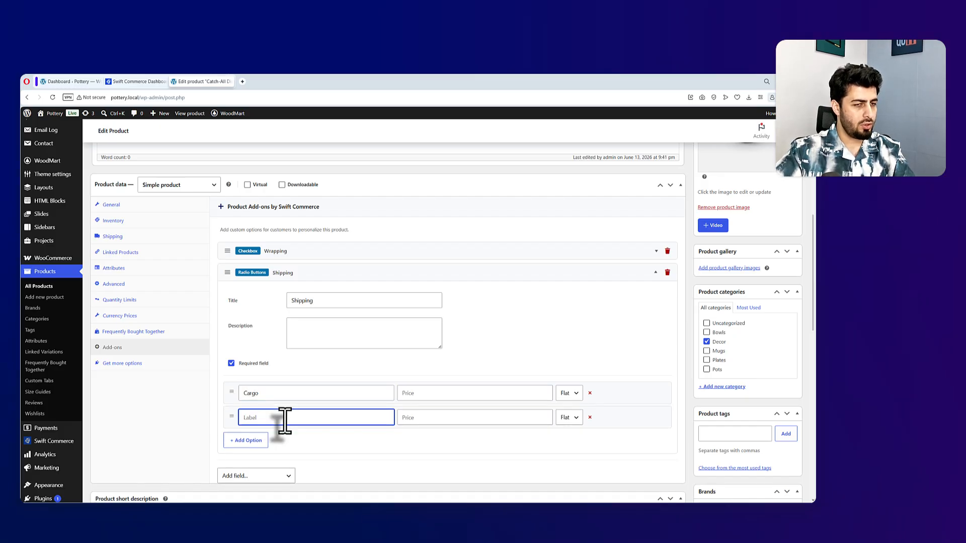
Add a File Upload add-on field titled "Customization" below the Shipping field.
click(254, 303)
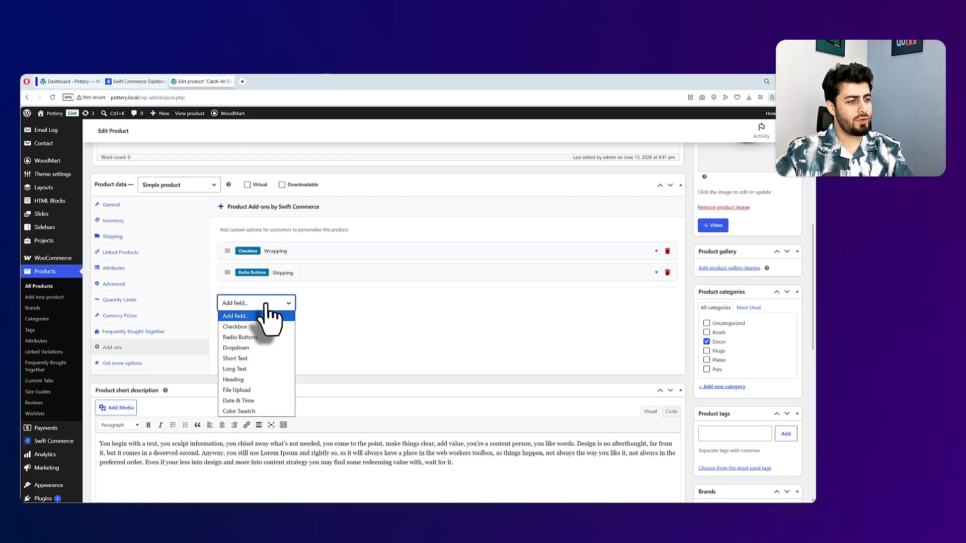
click(251, 392)
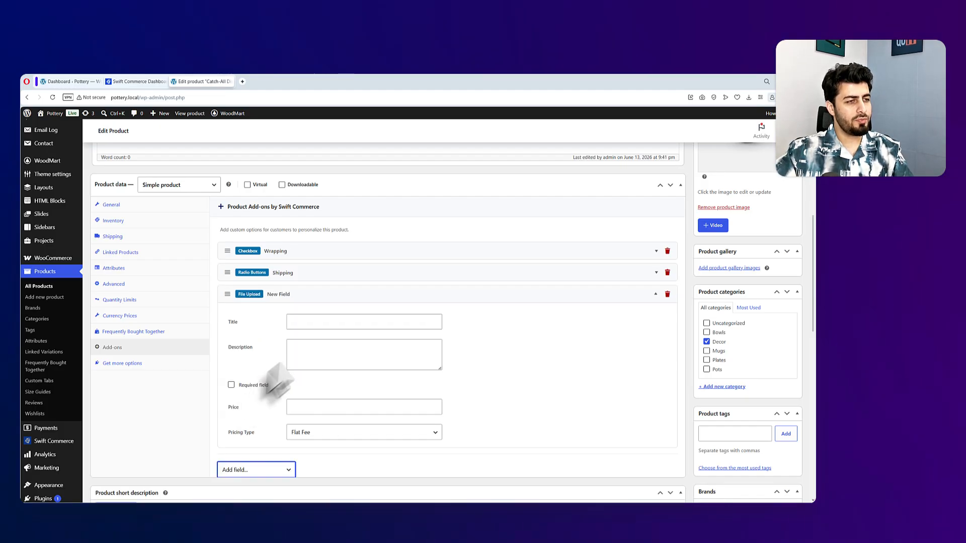
click(324, 328)
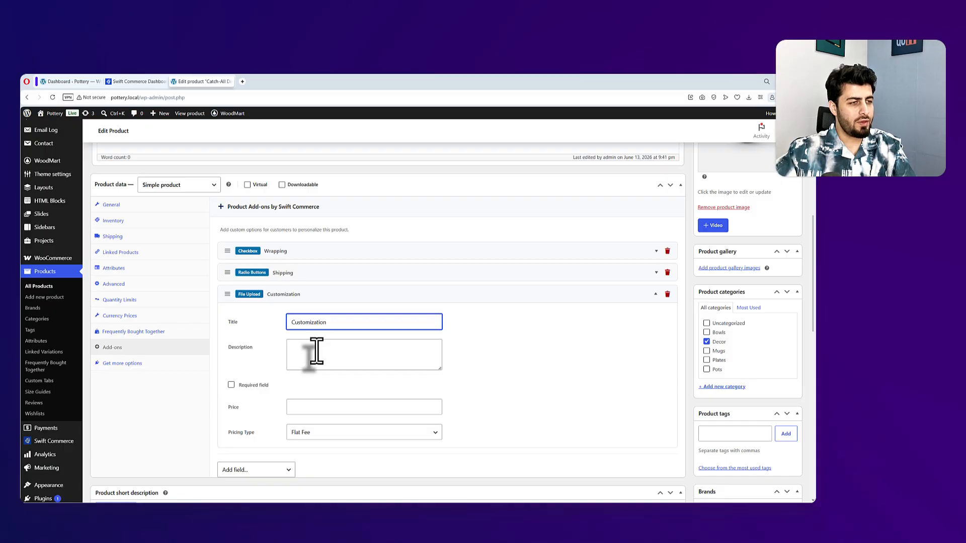
Give the Customization field the description "Upload your photo", make it required with a flat fee of 10, and collapse it.
click(316, 351)
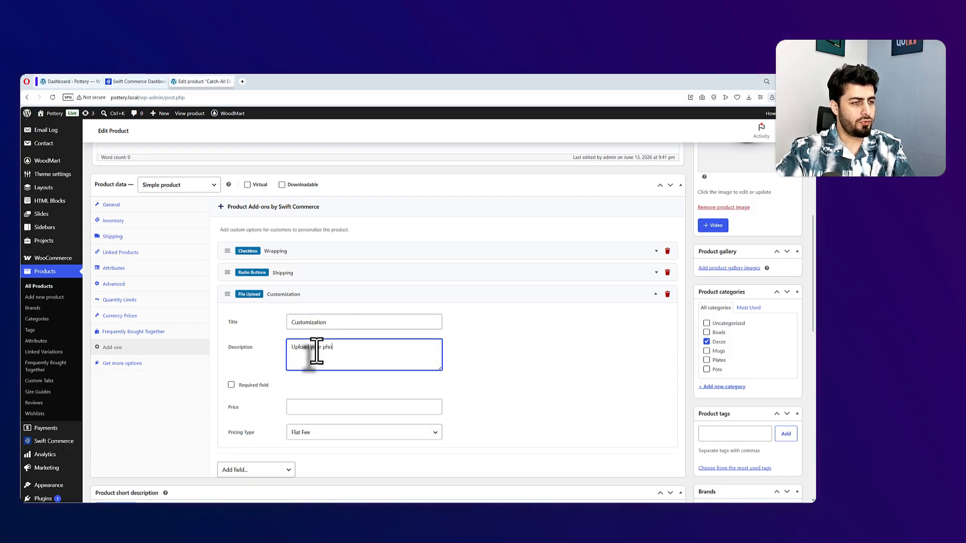
click(231, 385)
click(316, 407)
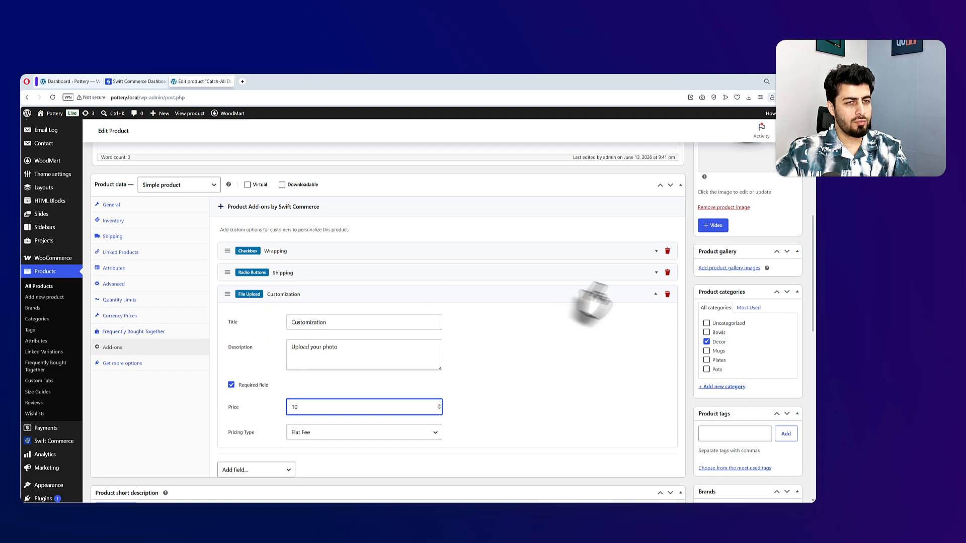
click(655, 294)
Update the Catch-All Dish product and open its storefront page in a new tab.
scroll(670, 332, up, 4)
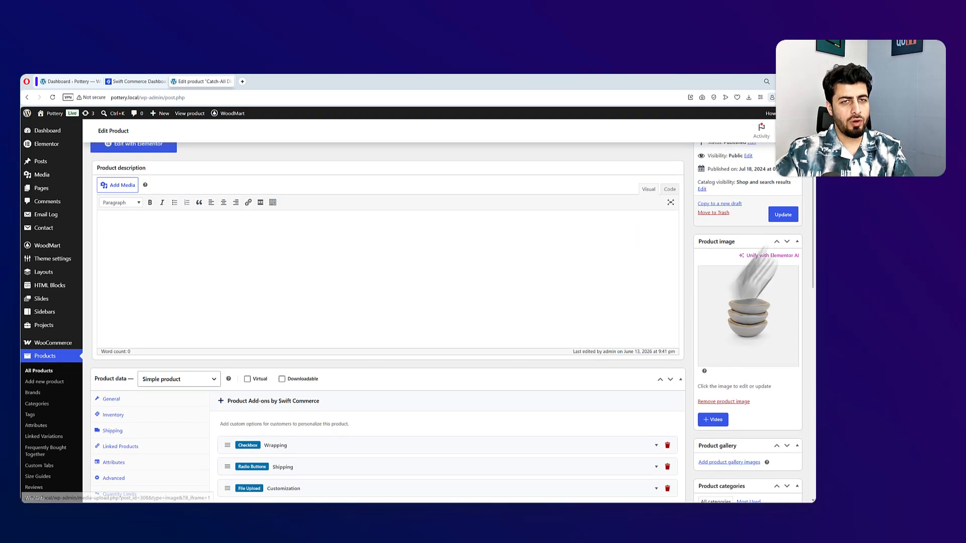
click(783, 214)
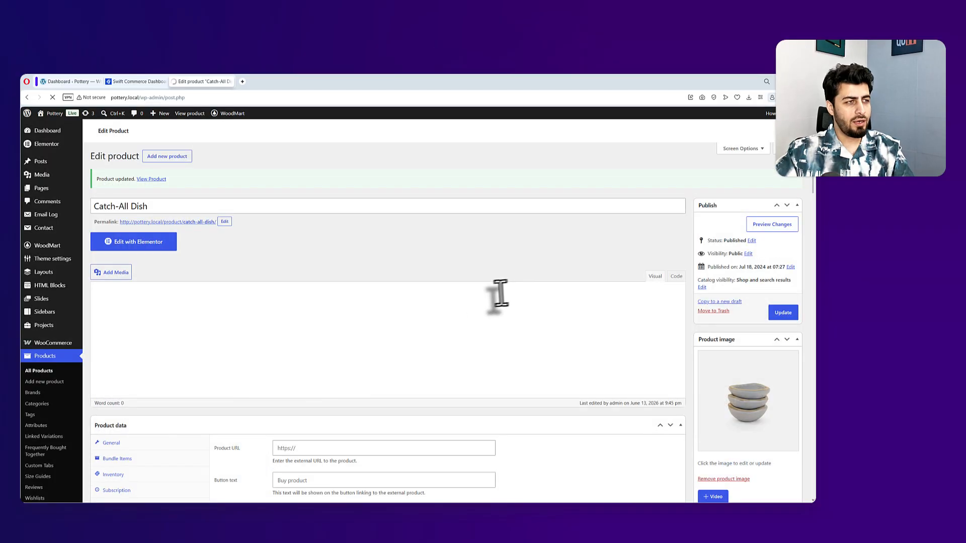
right_click(177, 305)
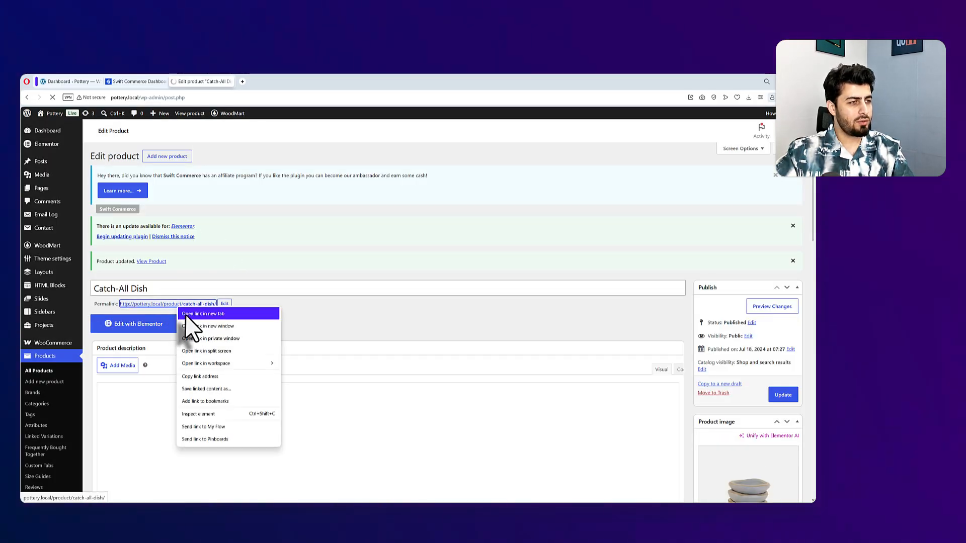
click(187, 316)
click(254, 82)
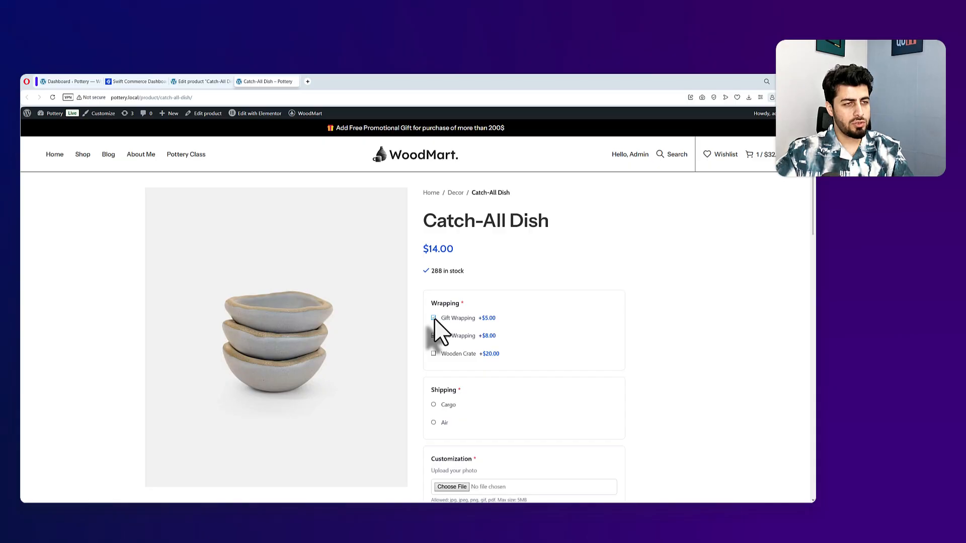
Try the add-on fields on the product page by toggling Gift Wrapping on and off and choosing Air shipping.
click(433, 318)
click(434, 317)
scroll(436, 354, down, 2)
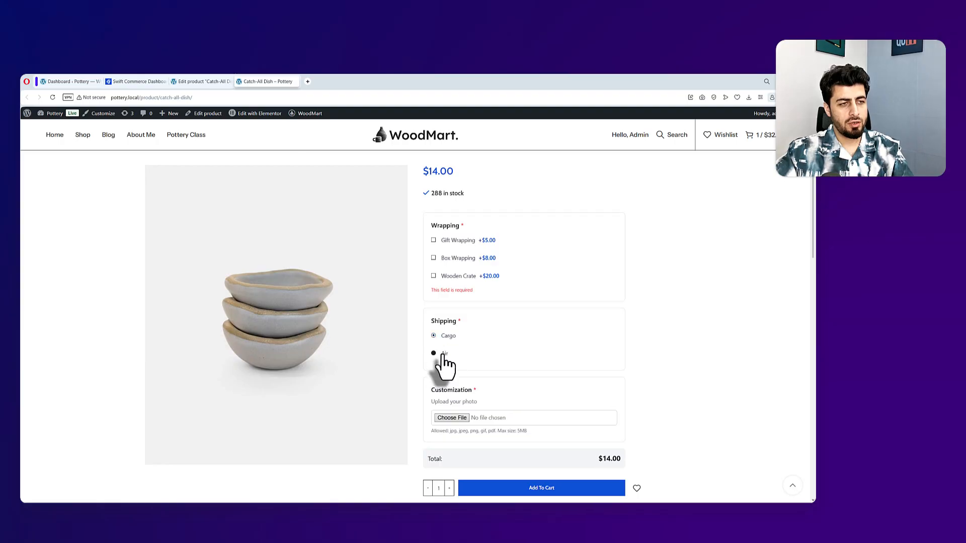
click(435, 354)
scroll(474, 414, down, 1)
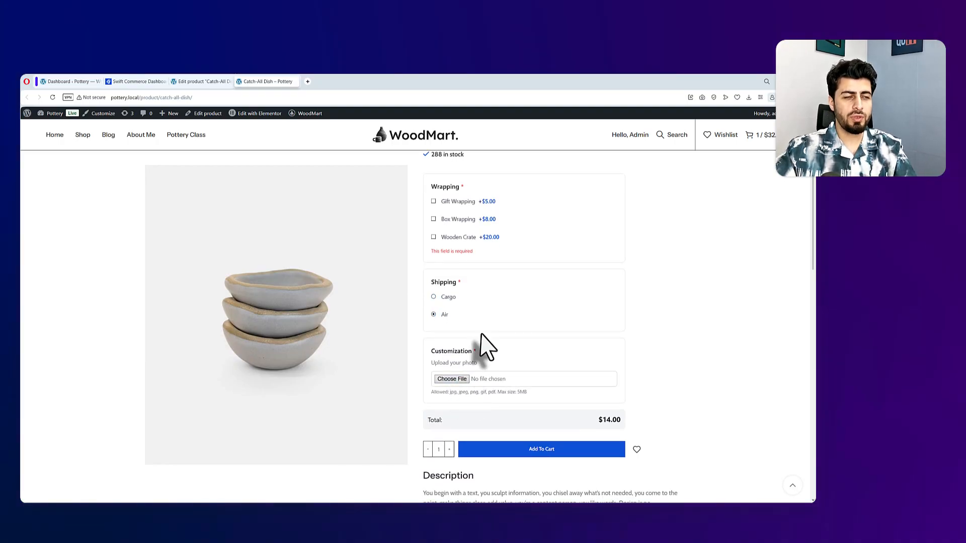
scroll(485, 345, up, 1)
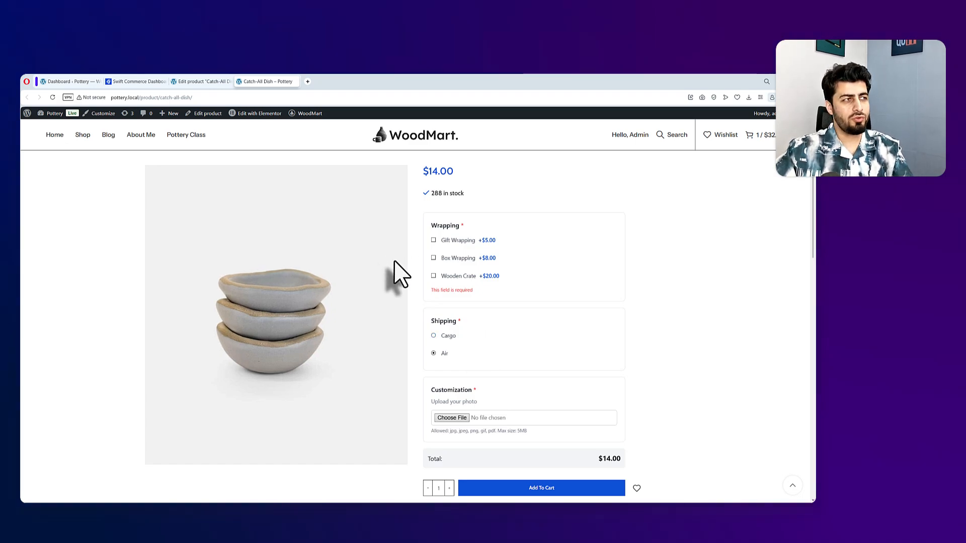
In the Swift Commerce Product Addons appearance settings, preview the Grid layout, choose the Inline layout template, and save the changes.
click(134, 82)
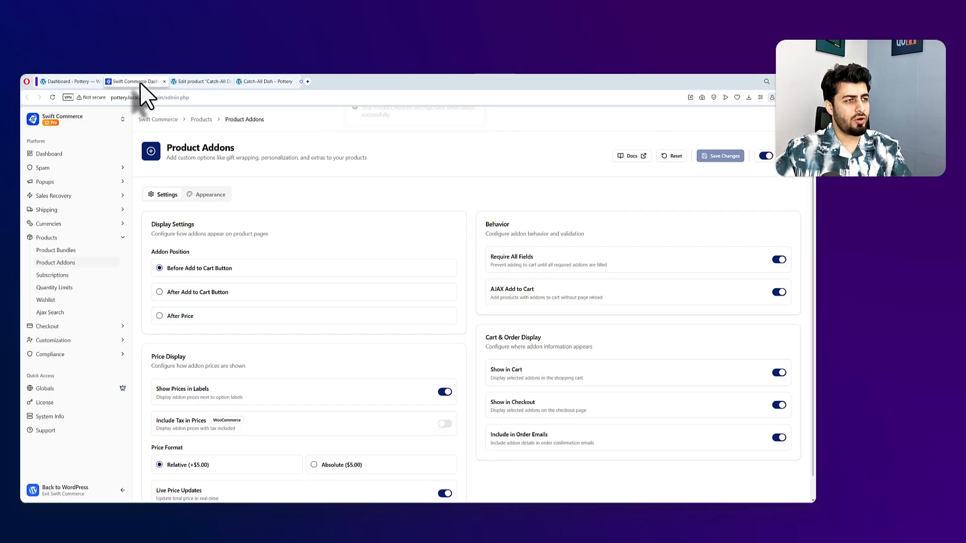
click(211, 195)
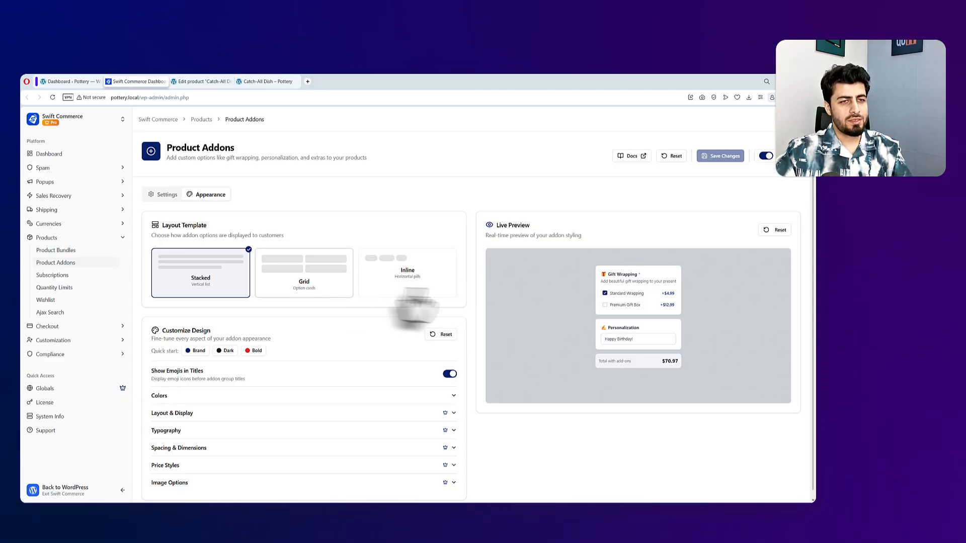
click(314, 286)
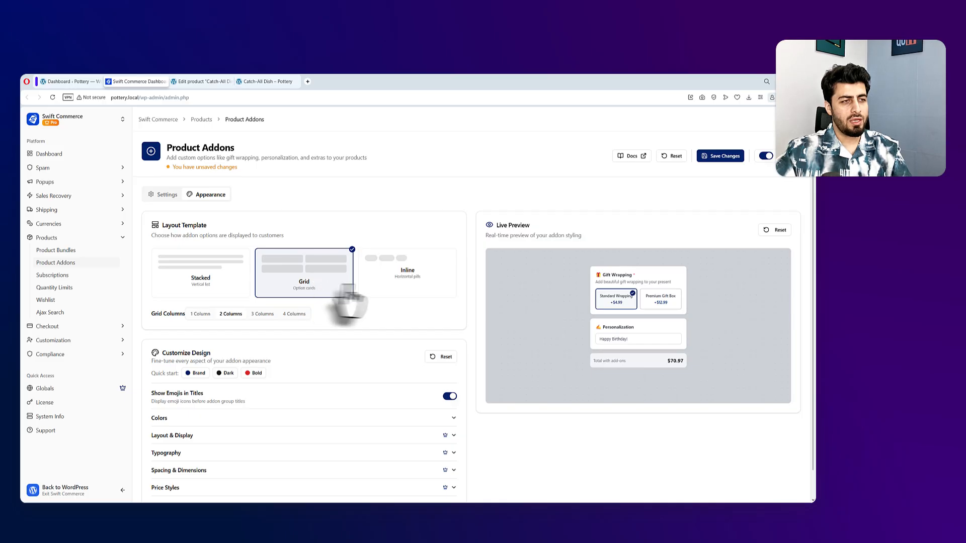
click(397, 285)
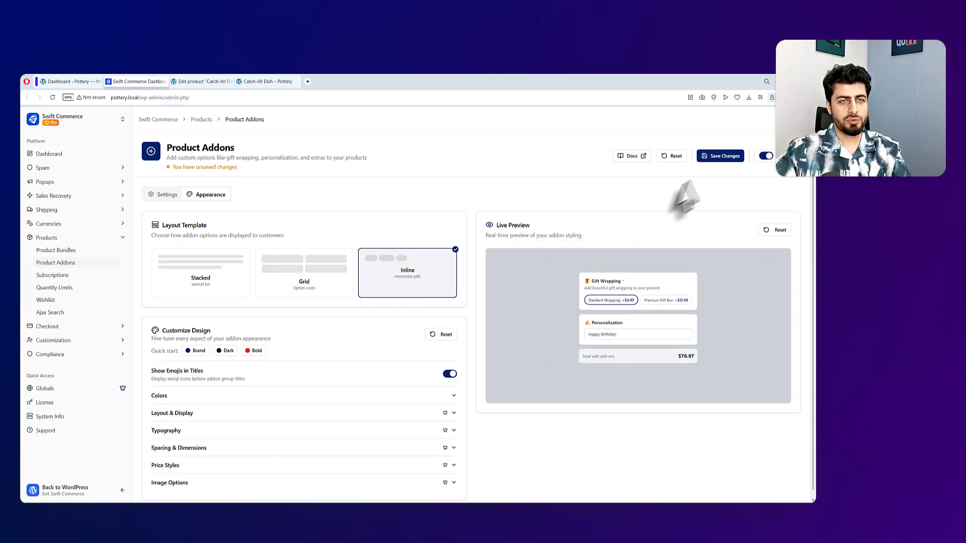
click(721, 159)
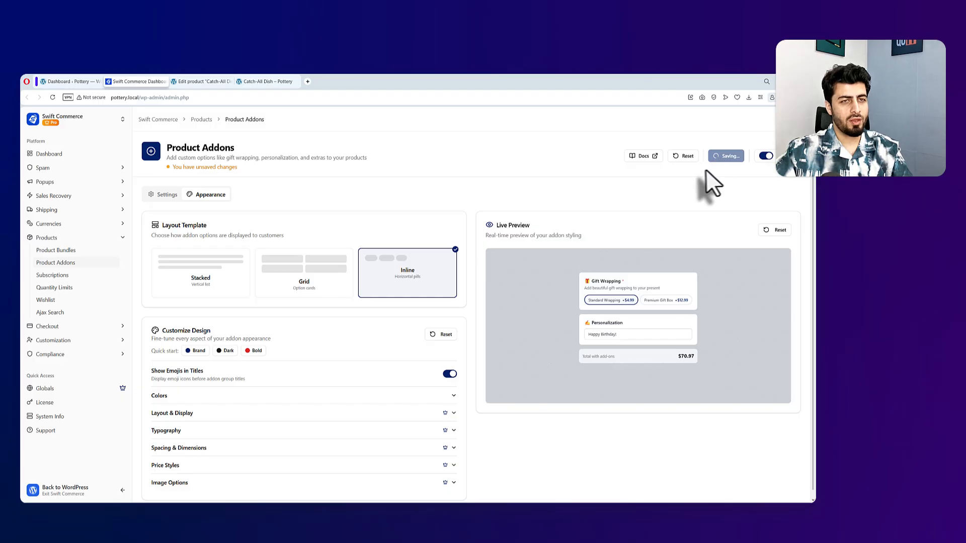
Reload the Catch-All Dish storefront page and select Wooden Crate wrapping and Air shipping in the inline layout.
click(201, 81)
click(272, 81)
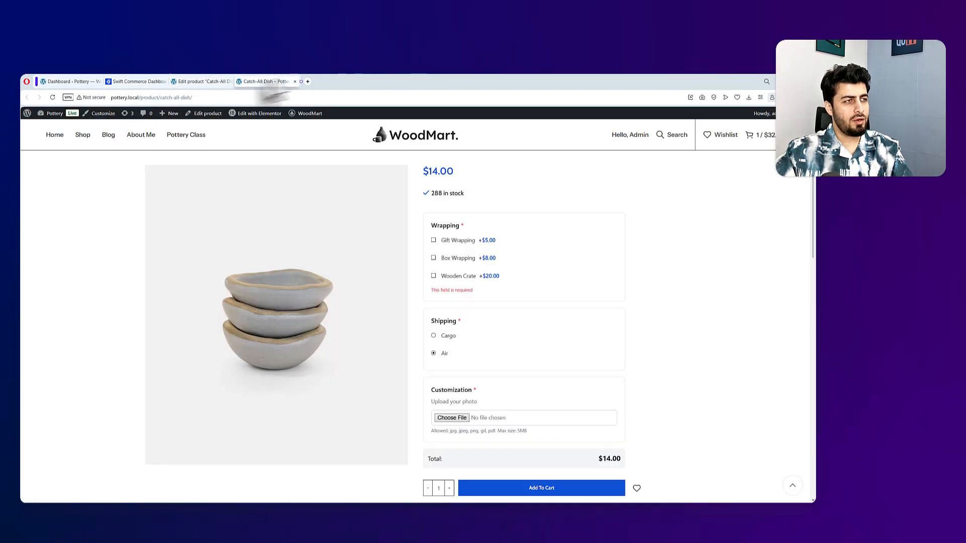
click(53, 97)
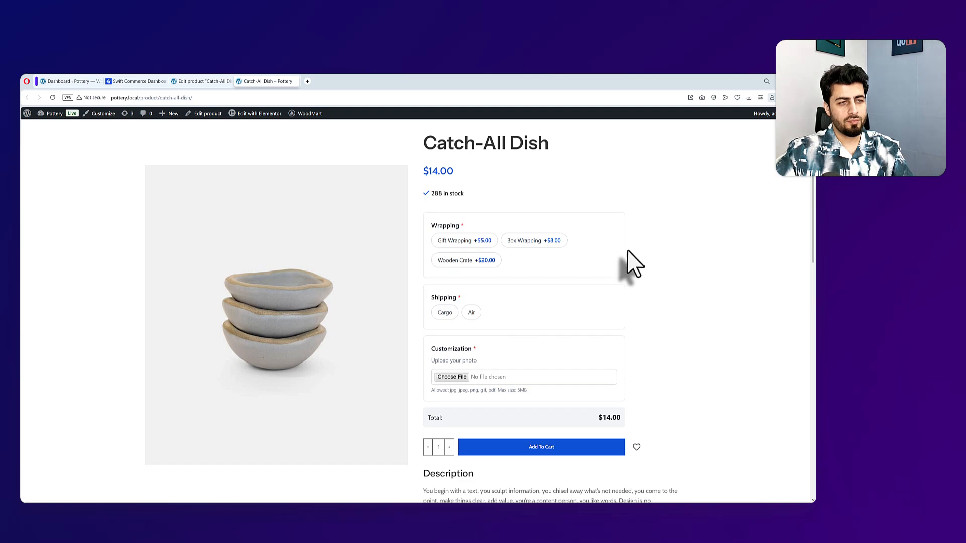
click(459, 261)
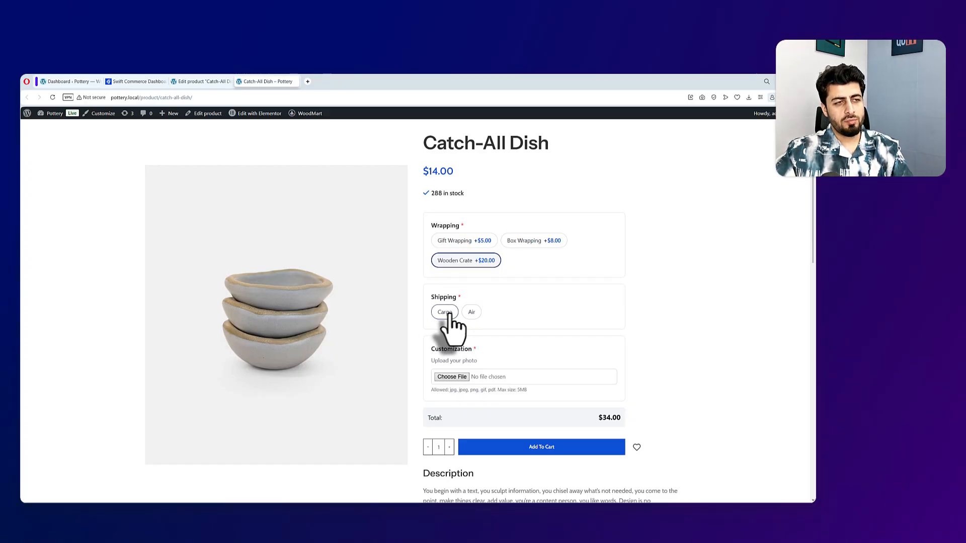
click(472, 312)
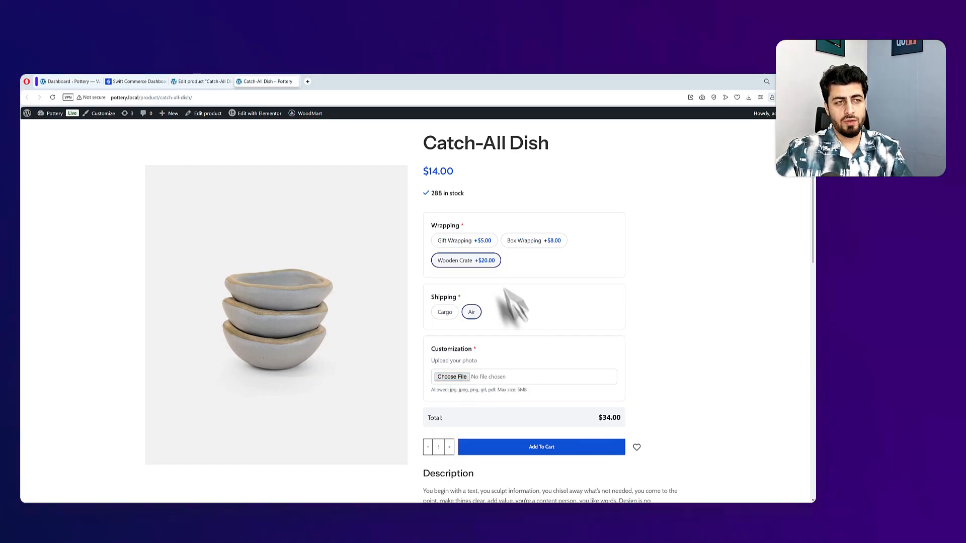
Add Box Wrapping and Gift Wrapping to the selection, check the total, and switch shipping to Cargo and back to Air.
click(523, 240)
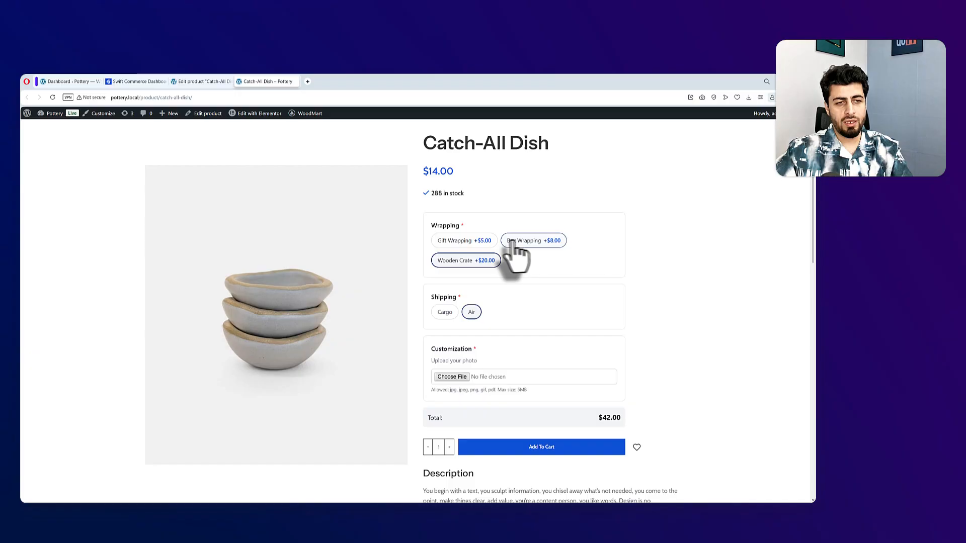
click(460, 240)
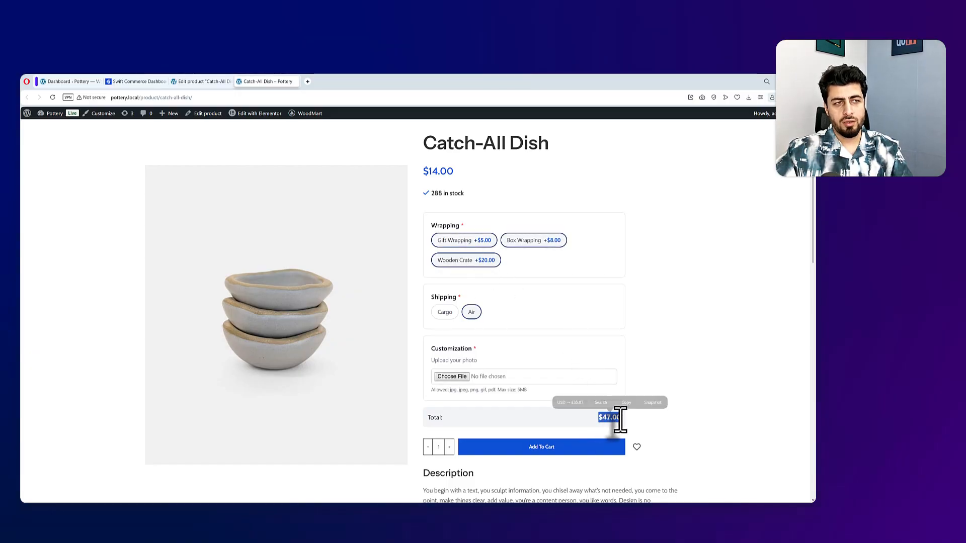
click(548, 264)
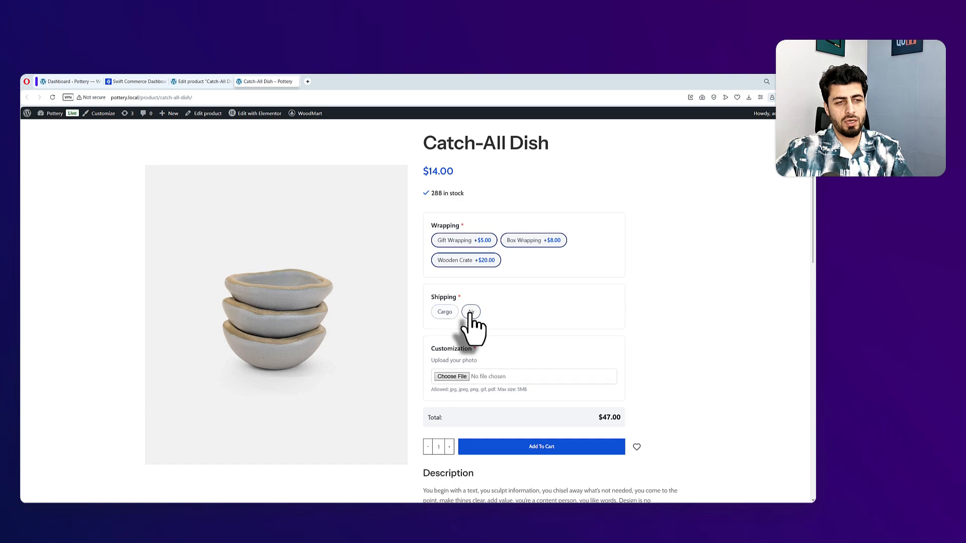
click(447, 314)
click(474, 314)
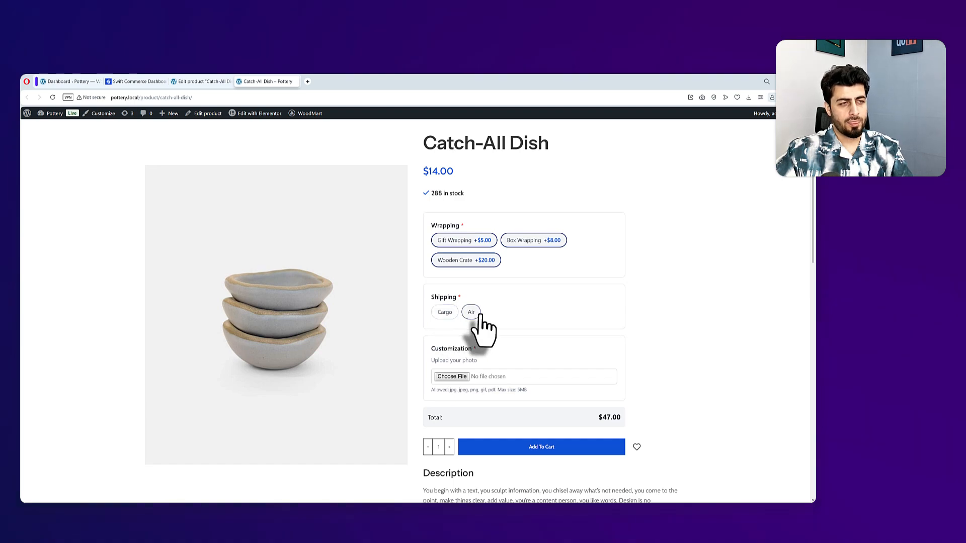
Return to the Product Addons appearance settings, set the layout template to Grid with 1 column, and save the changes.
click(139, 81)
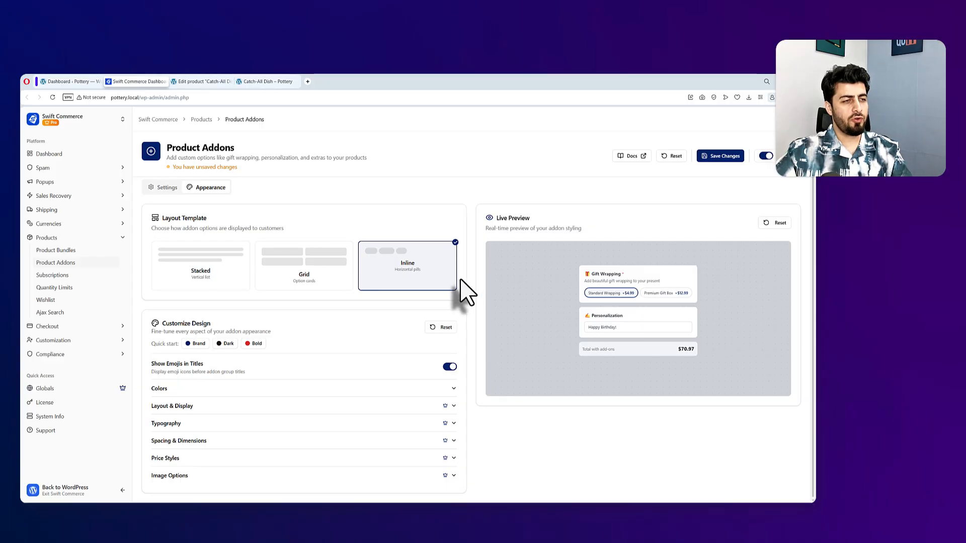
click(316, 288)
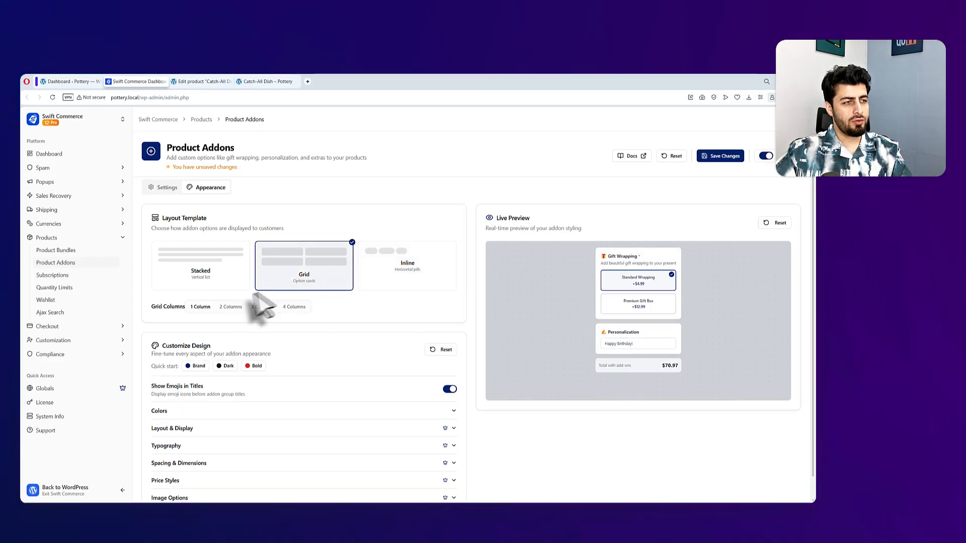
click(231, 308)
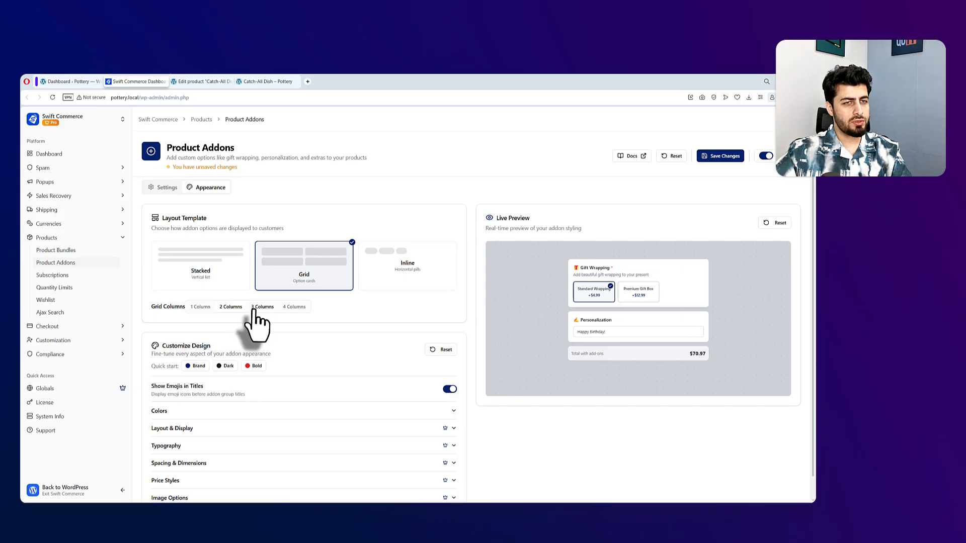
click(201, 307)
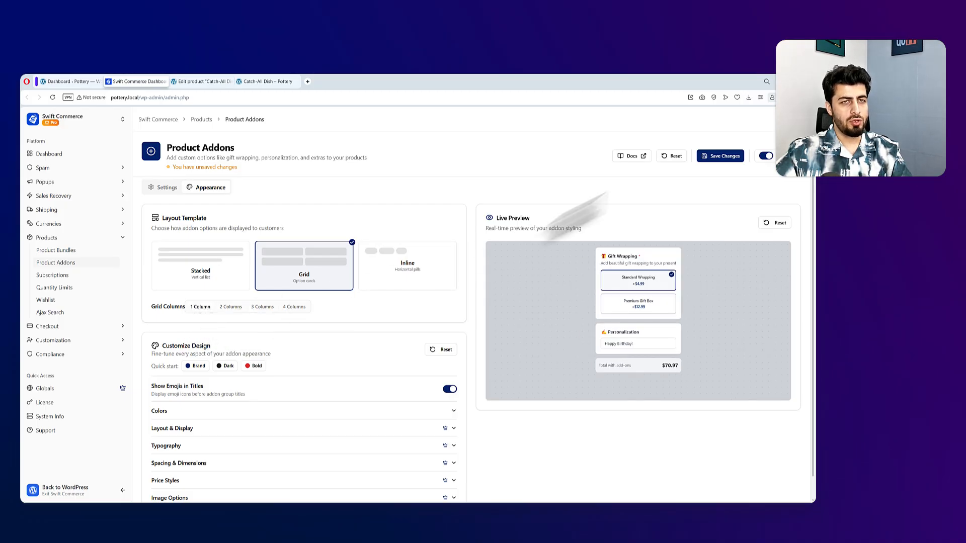
click(723, 159)
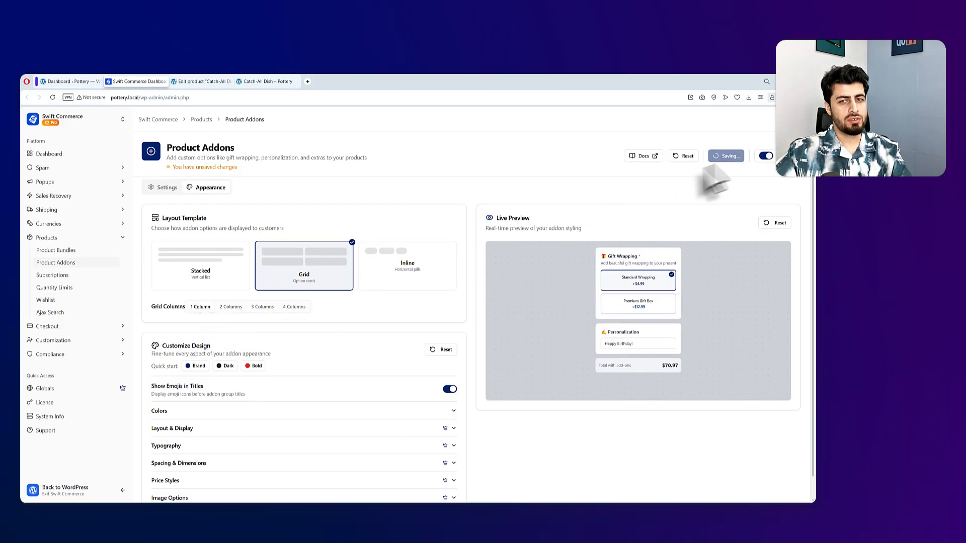
Check the one-column grid layout on the Catch-All Dish storefront page and return to the Product Addons appearance settings.
click(275, 82)
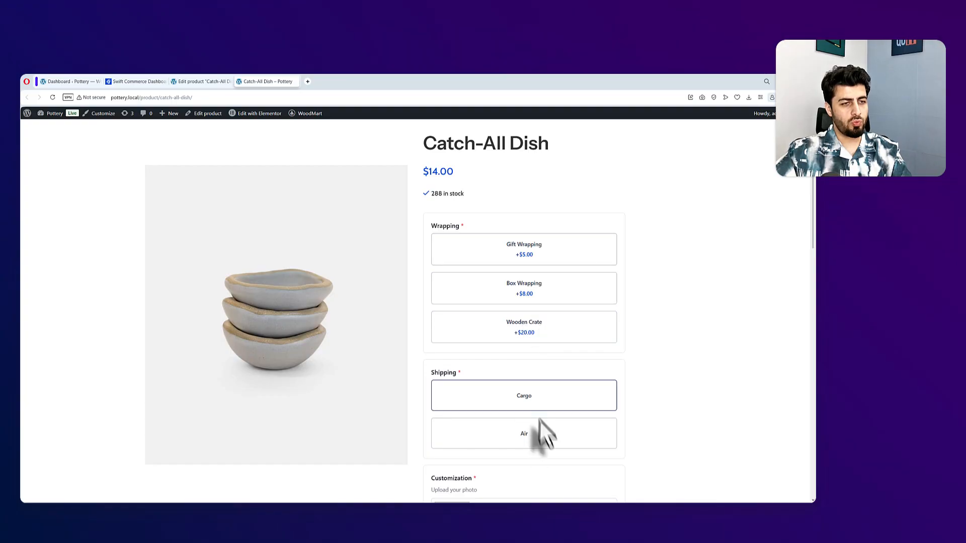
click(201, 82)
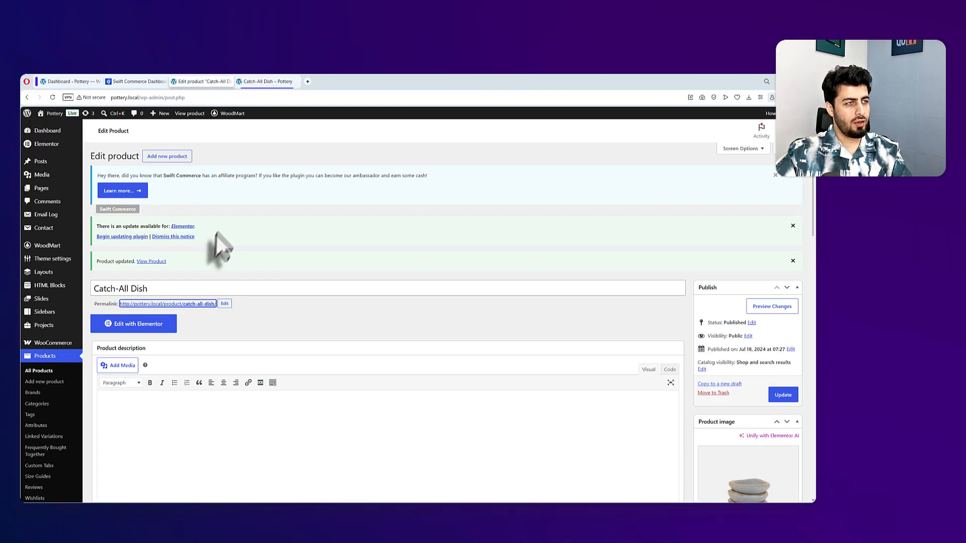
click(130, 82)
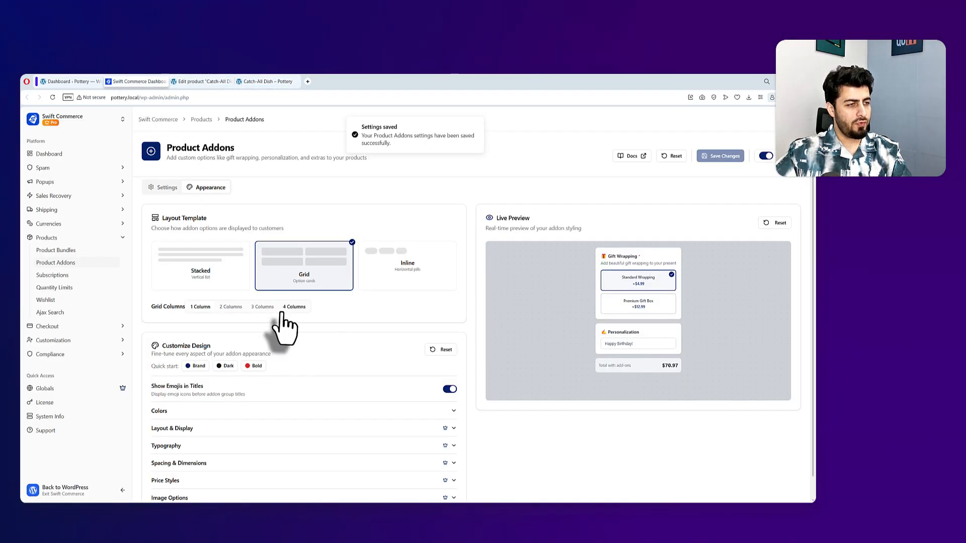
Expand the Colors and Layout & Display sections under Customize Design and examine their color, card style and description options.
scroll(279, 332, down, 1)
click(267, 388)
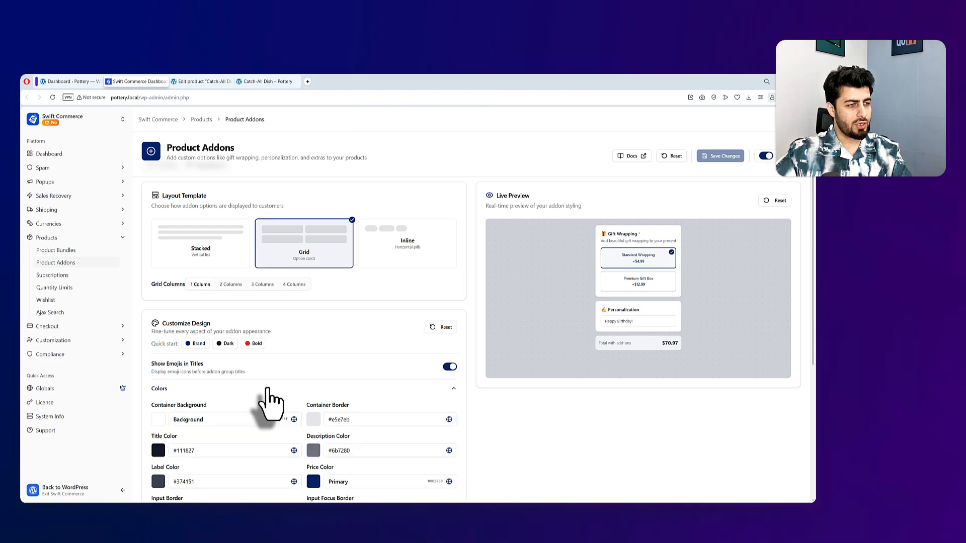
scroll(269, 397, down, 5)
click(255, 405)
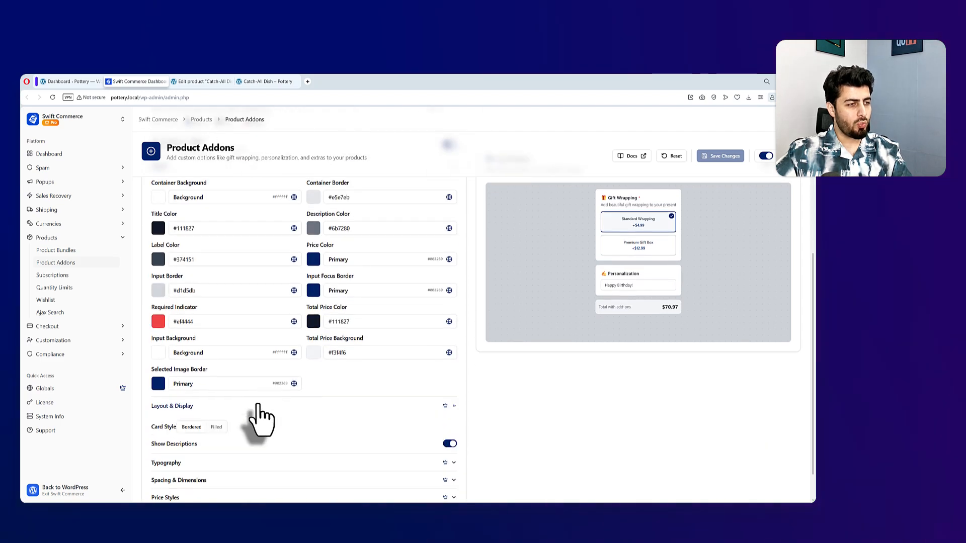
scroll(257, 410, down, 1)
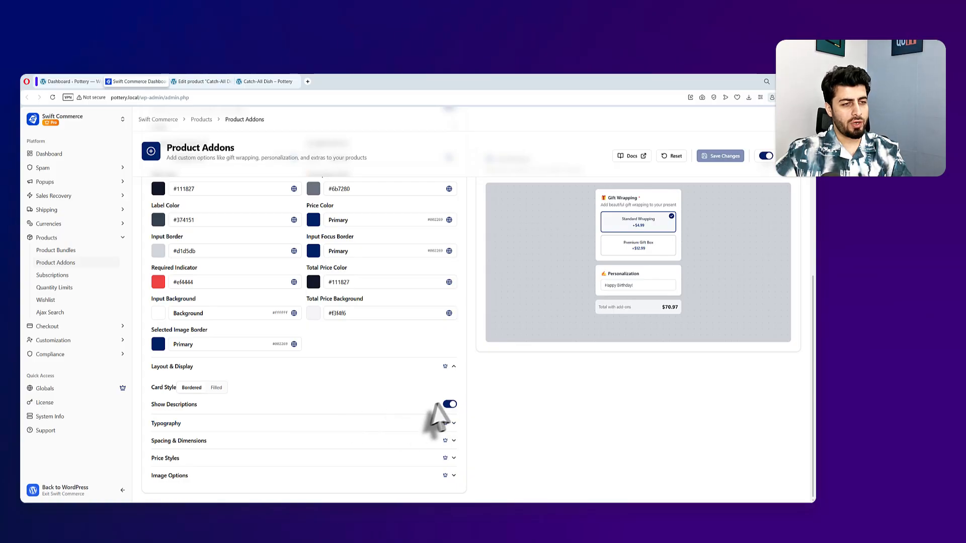
Expand the Typography and Spacing & Dimensions sections and examine the font, size, padding and border radius options.
click(295, 424)
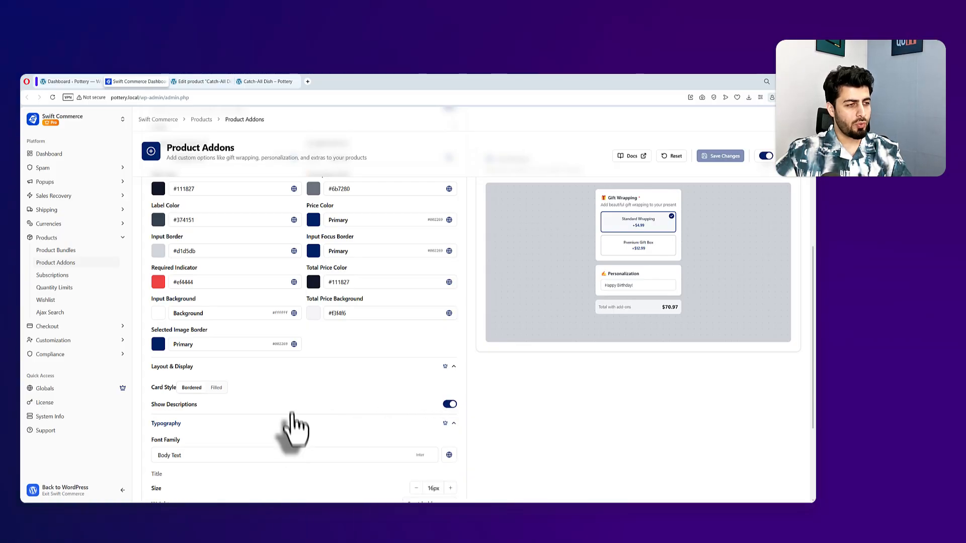
scroll(296, 421, down, 3)
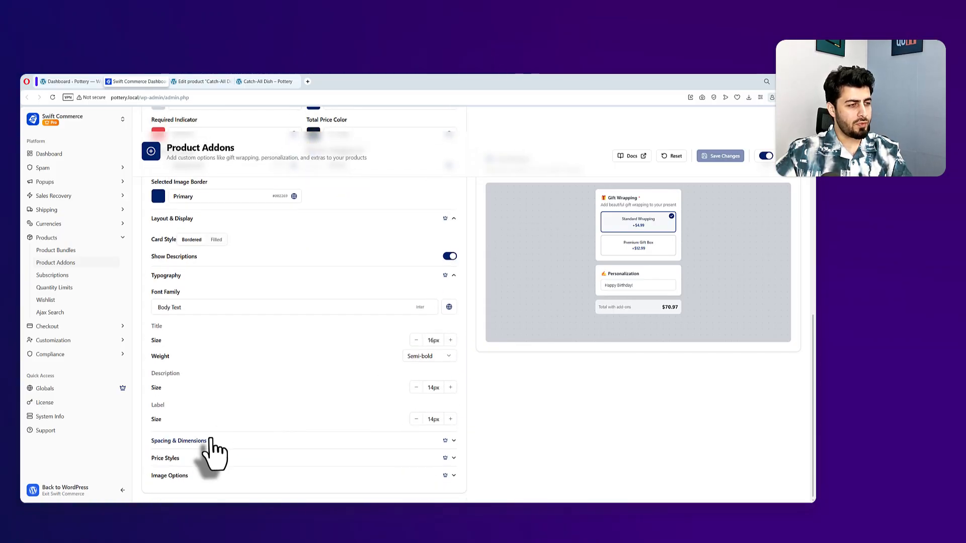
click(211, 442)
scroll(215, 433, down, 1)
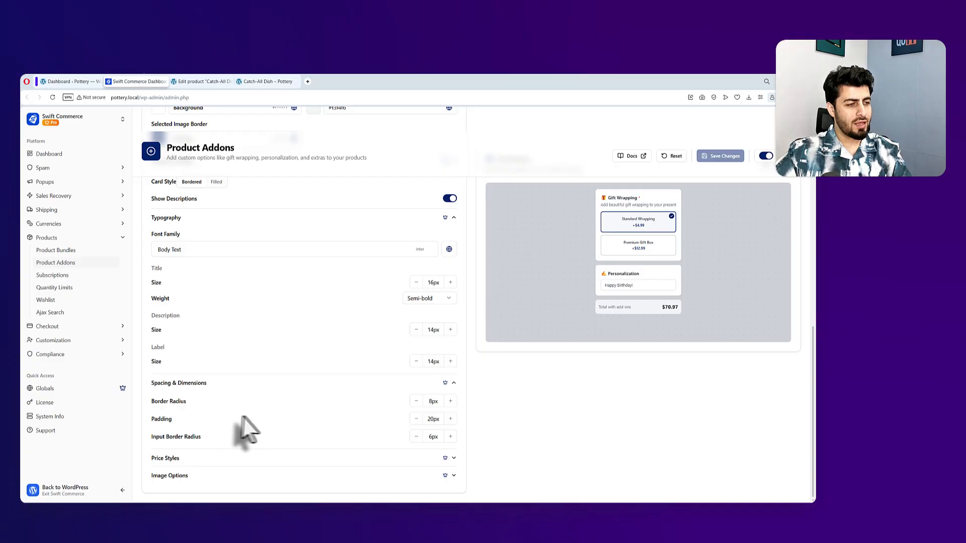
Open the general Product Addons settings to review the addon position, price display, behavior and cart options.
scroll(309, 405, up, 10)
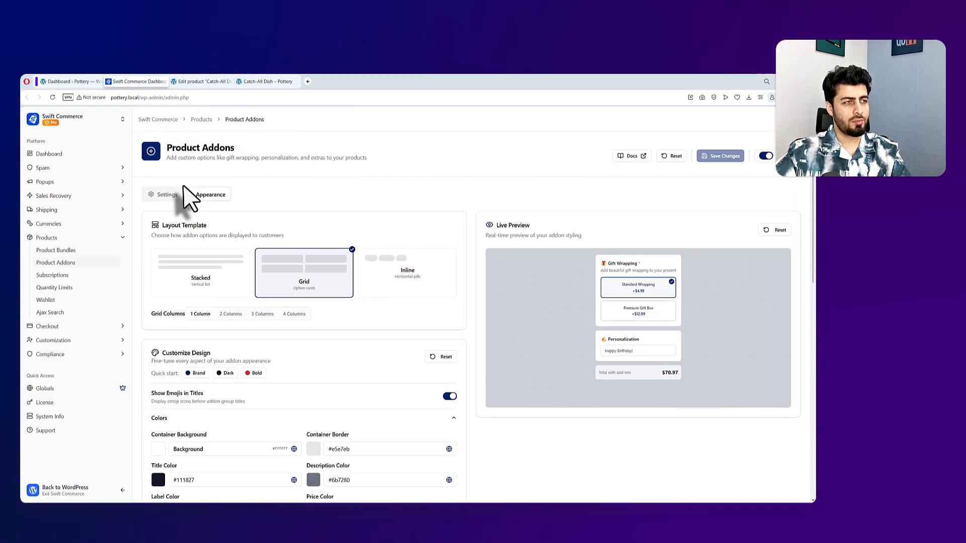
click(174, 194)
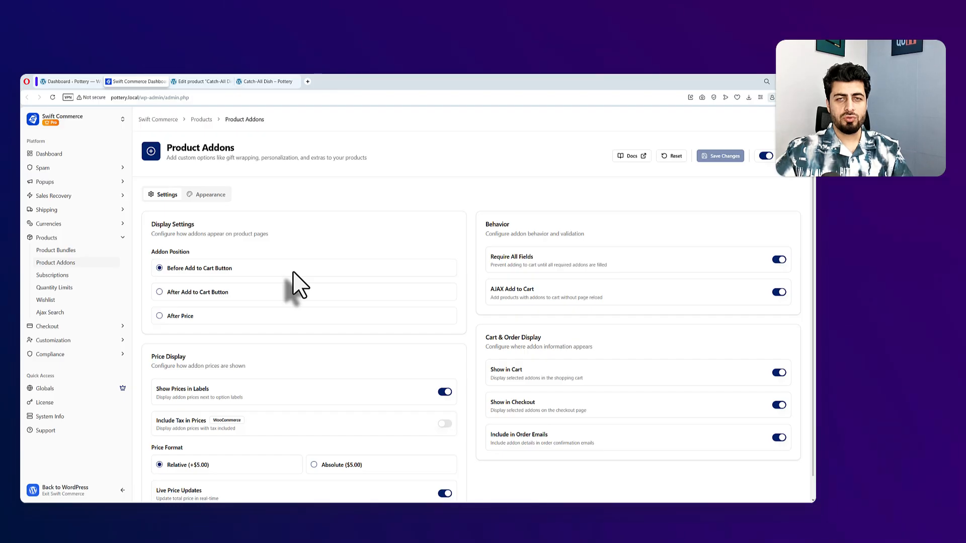